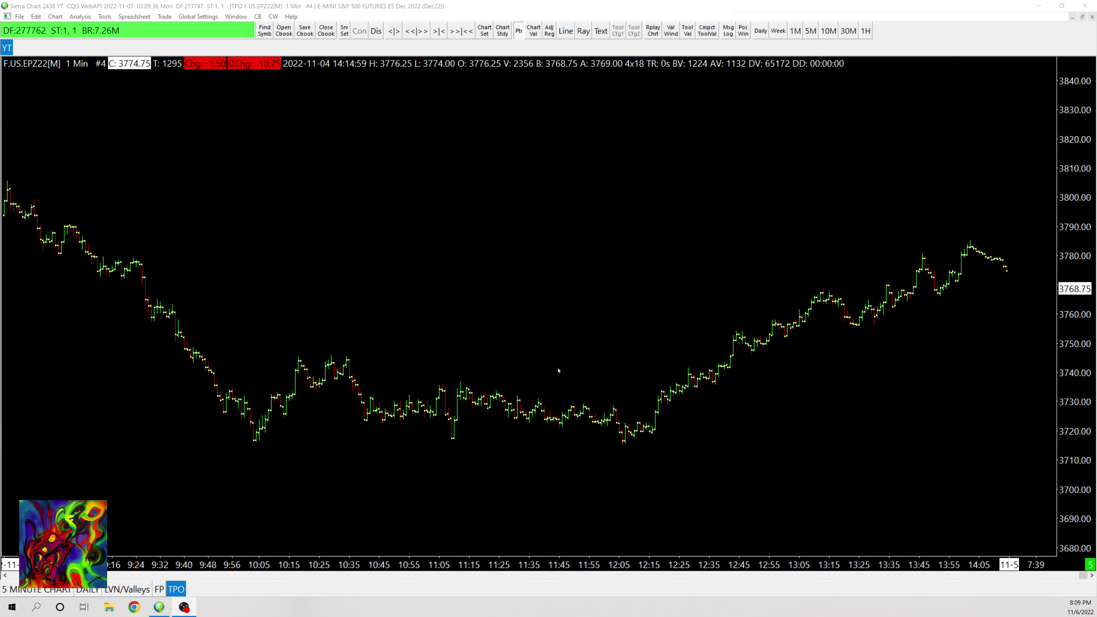
Step: Zoom the 1-minute ESZ22 chart out so the prior session shows beside 11-4
scroll(508, 582, "down", 5)
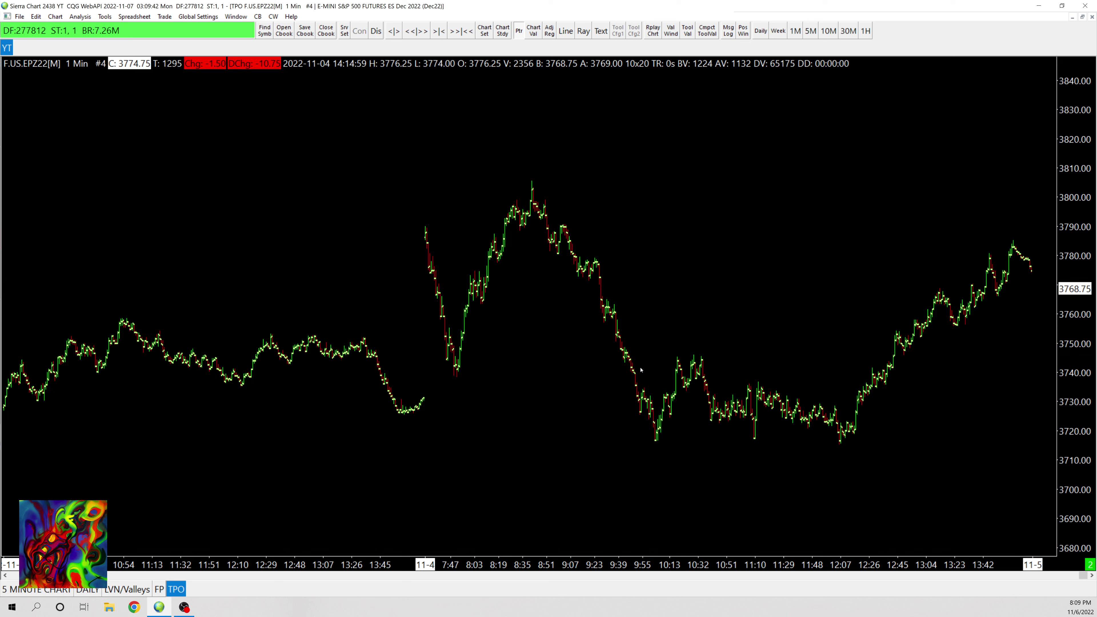
left_click(55, 16)
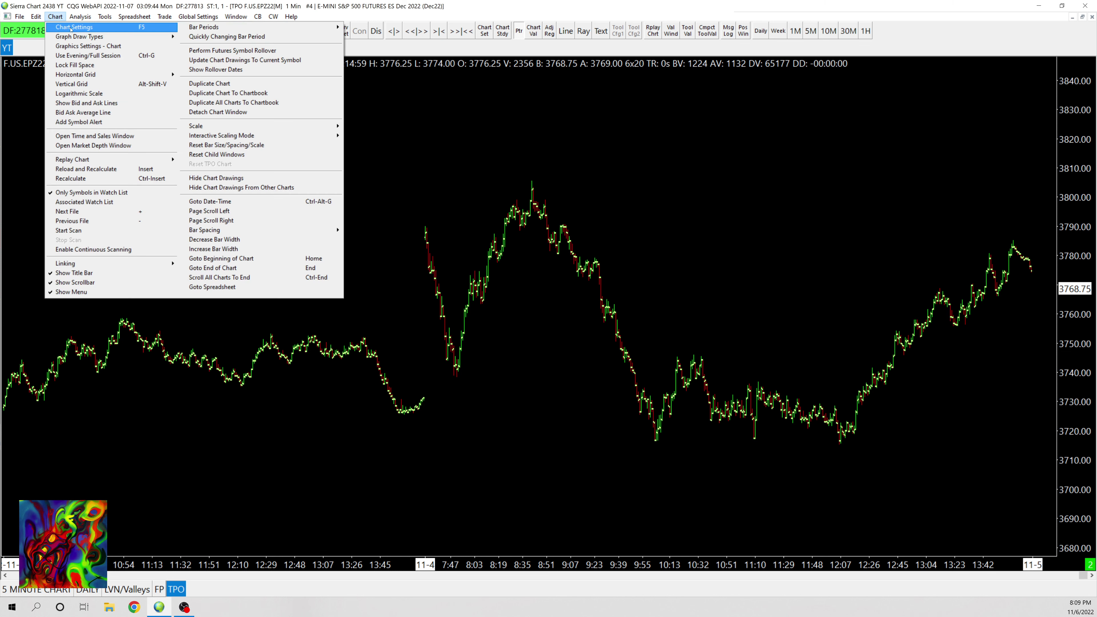
left_click(77, 26)
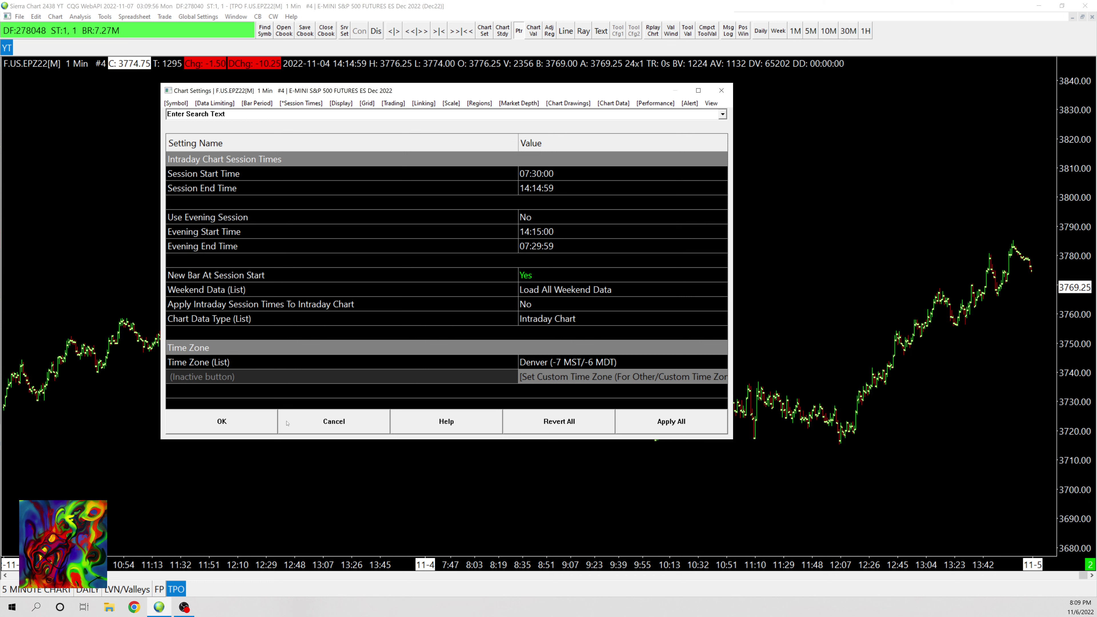
key("Return")
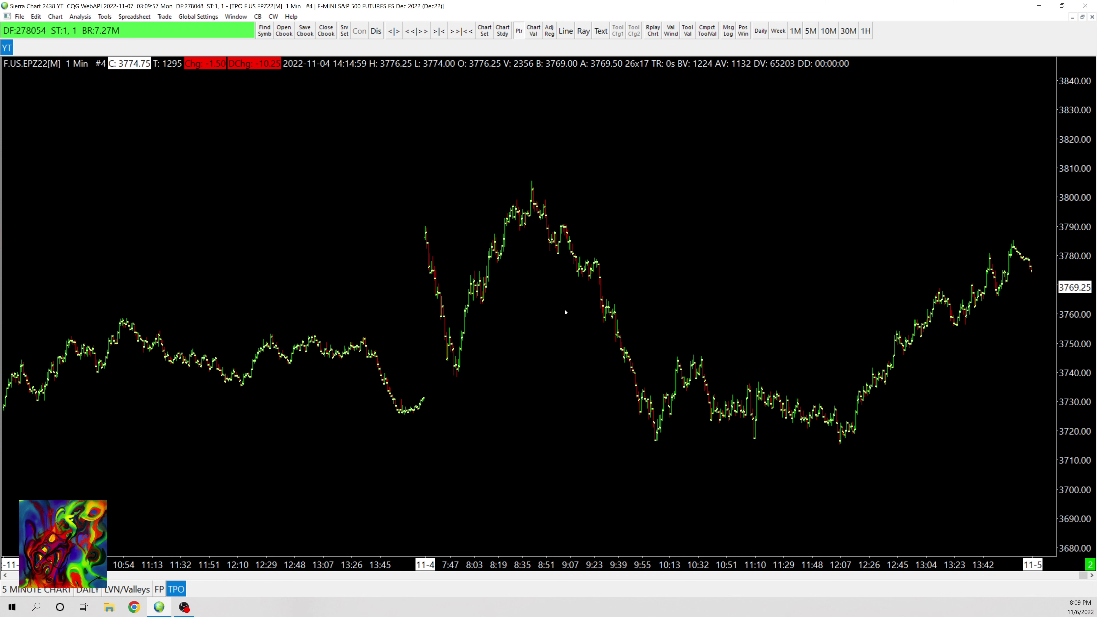
Step: Add and apply the TPO Profile Chart study to the E-mini chart
left_click(80, 16)
left_click(91, 29)
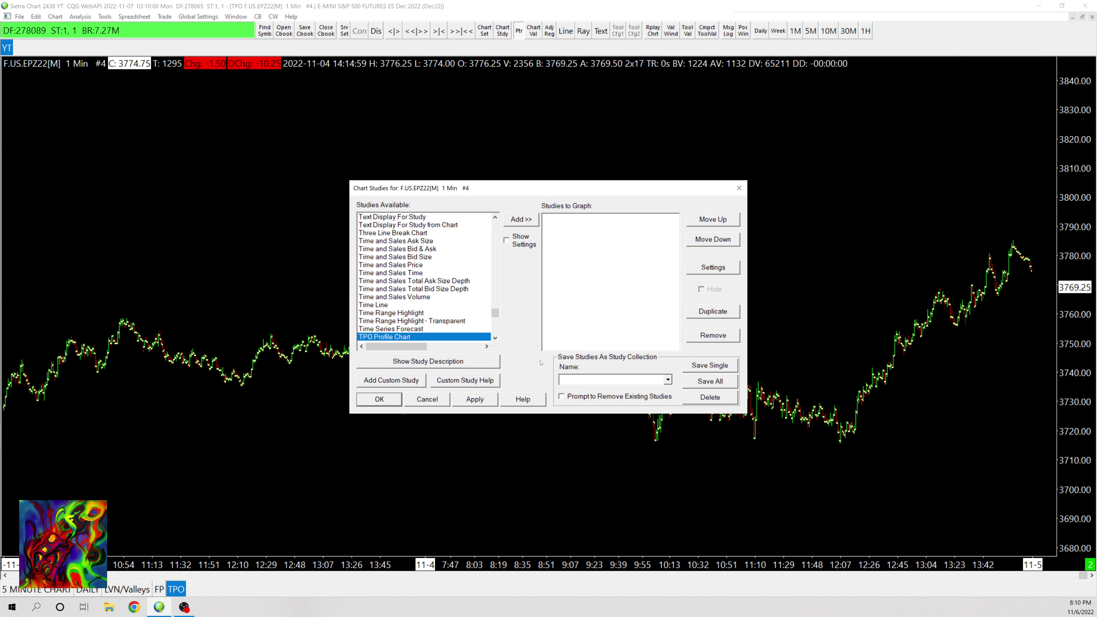
type("TPO")
double_click(391, 337)
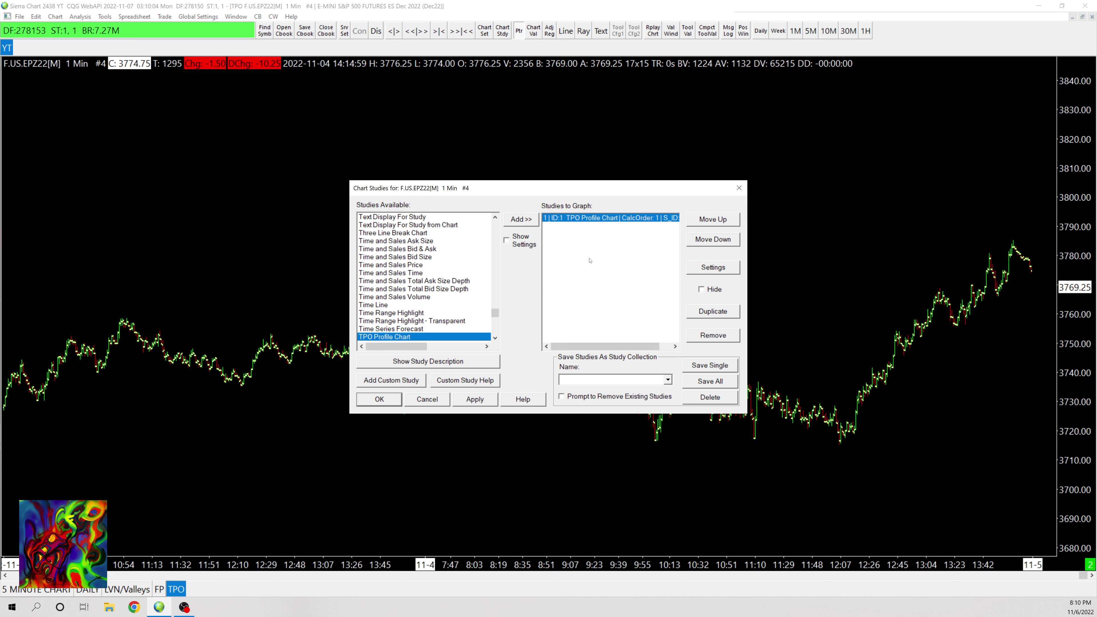
left_click(475, 399)
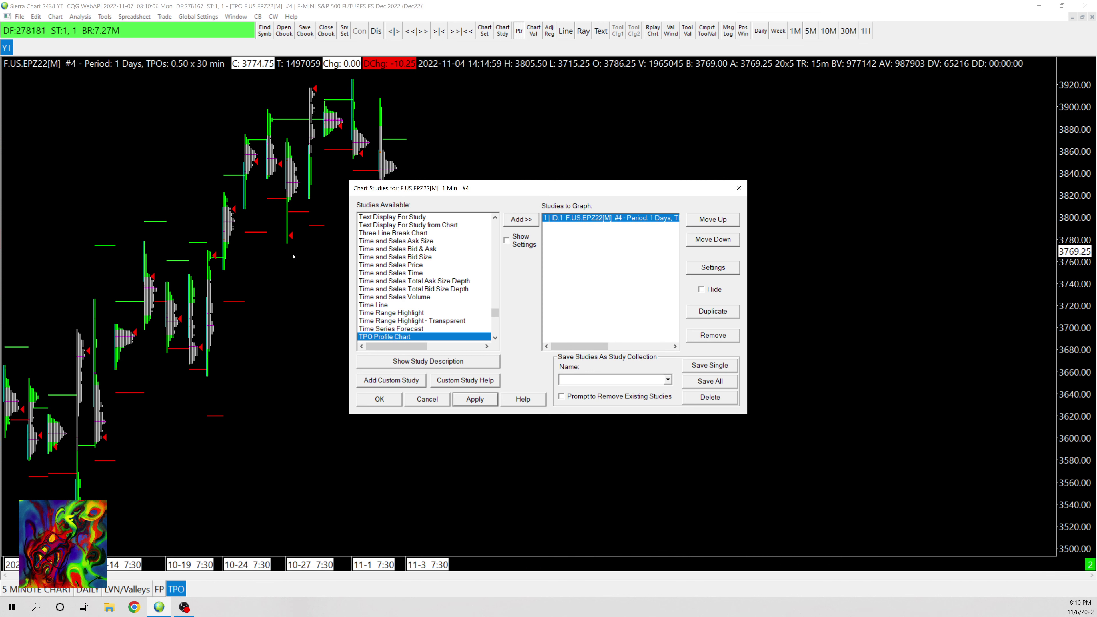
left_click(739, 188)
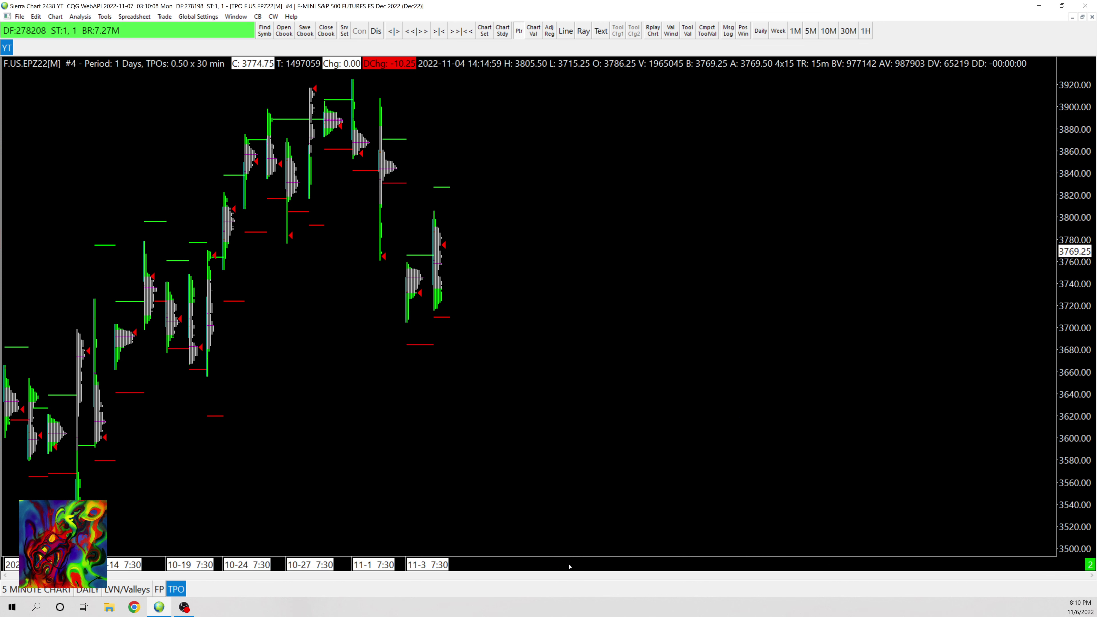
Step: Zoom in and adjust the price scale so the daily TPO profiles draw taller
scroll(561, 476, "up", 5)
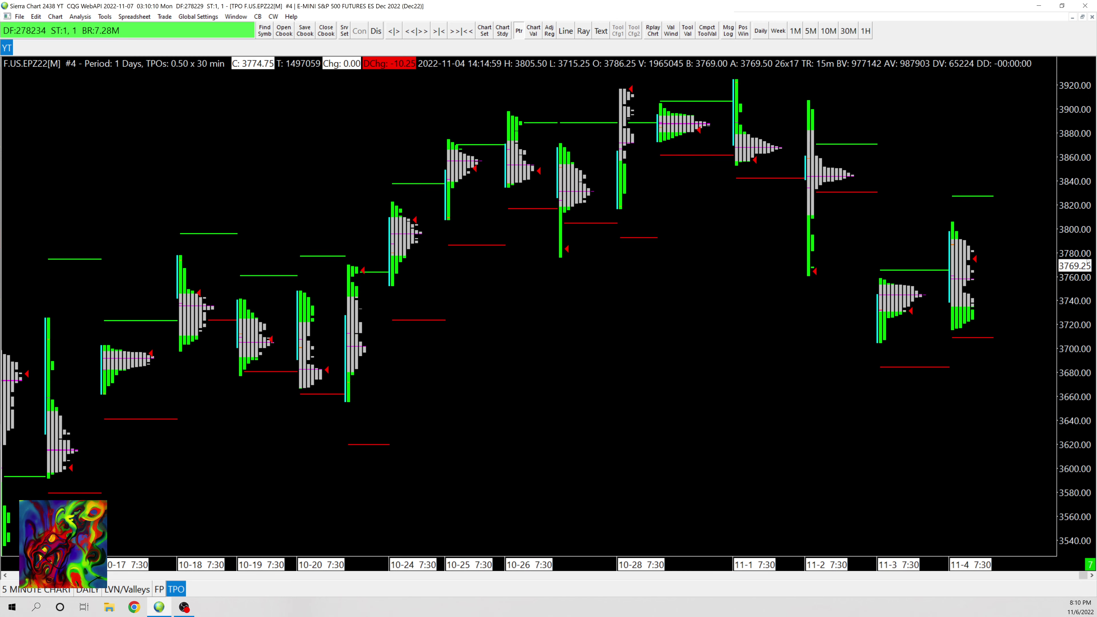
left_click_drag(1072, 242, 949, 393)
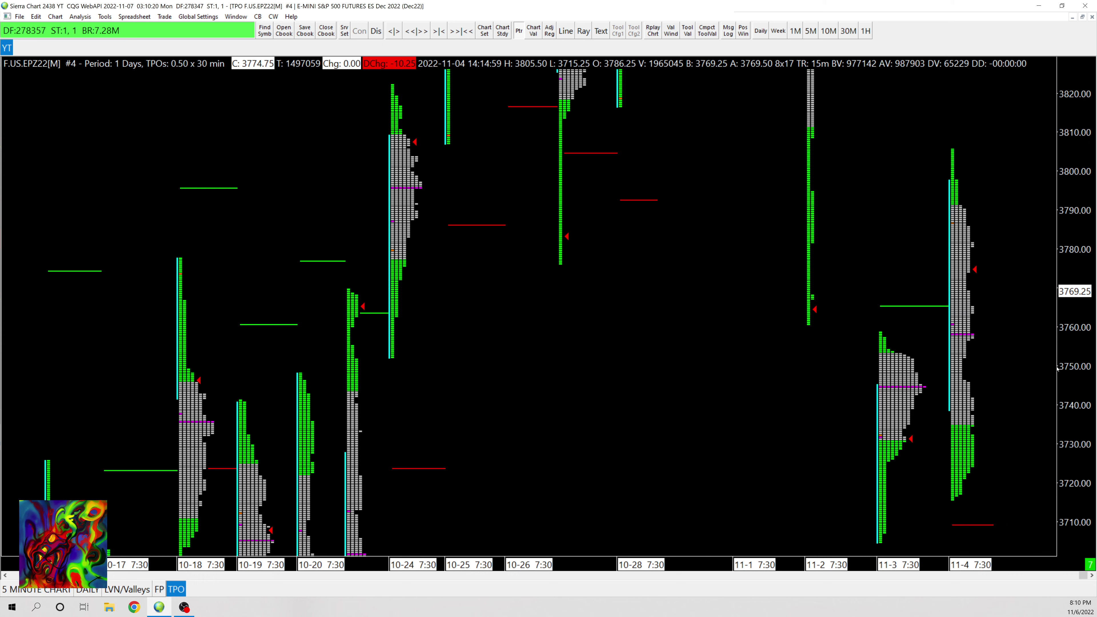
left_click_drag(1066, 260, 1064, 297)
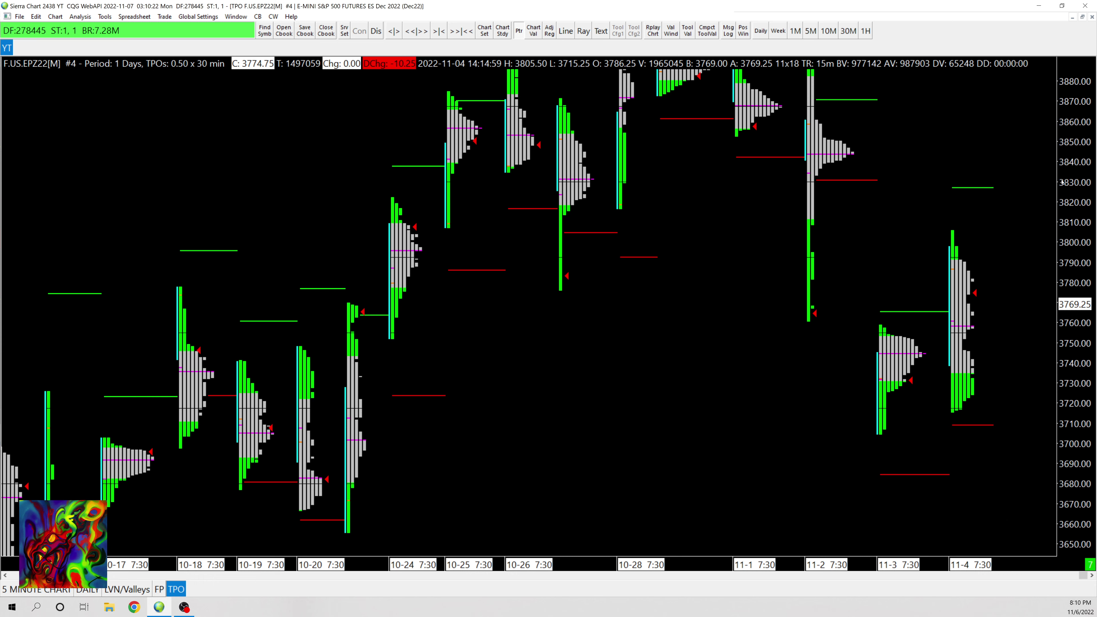
left_click_drag(1068, 163, 1046, 245)
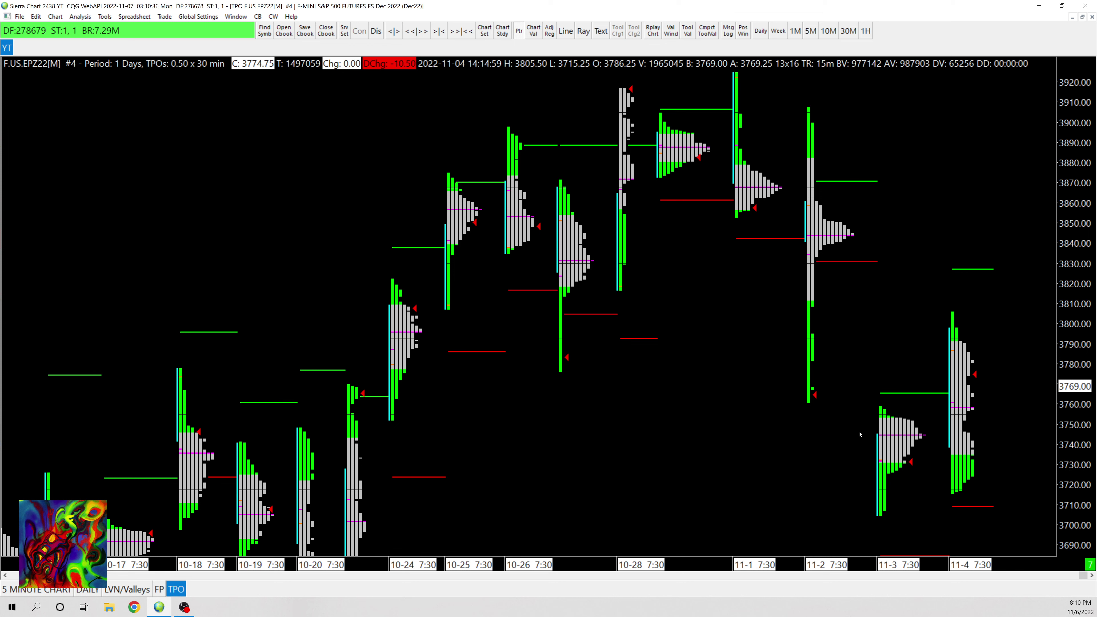
Step: Open the TPO Profile Chart study's settings on its inputs list
left_click(79, 16)
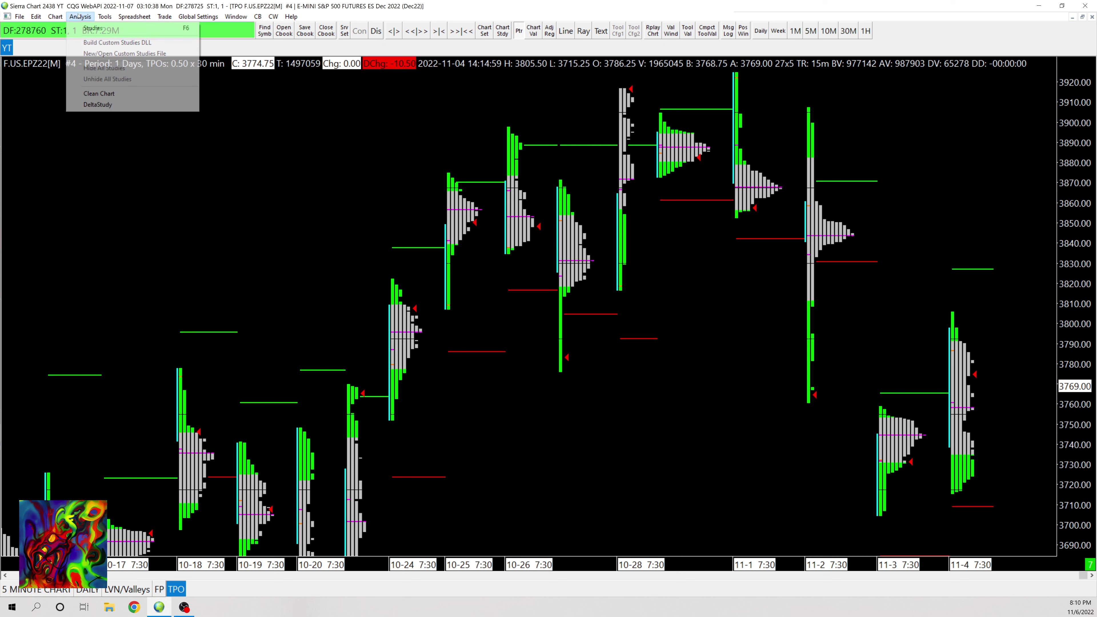
left_click(93, 28)
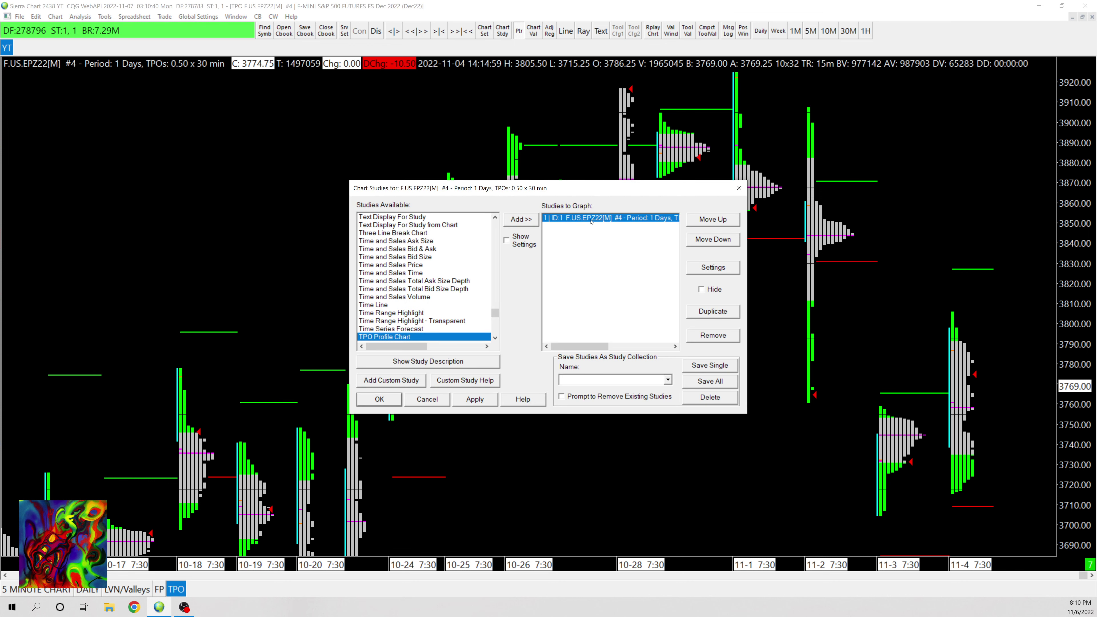
double_click(592, 219)
left_click(392, 172)
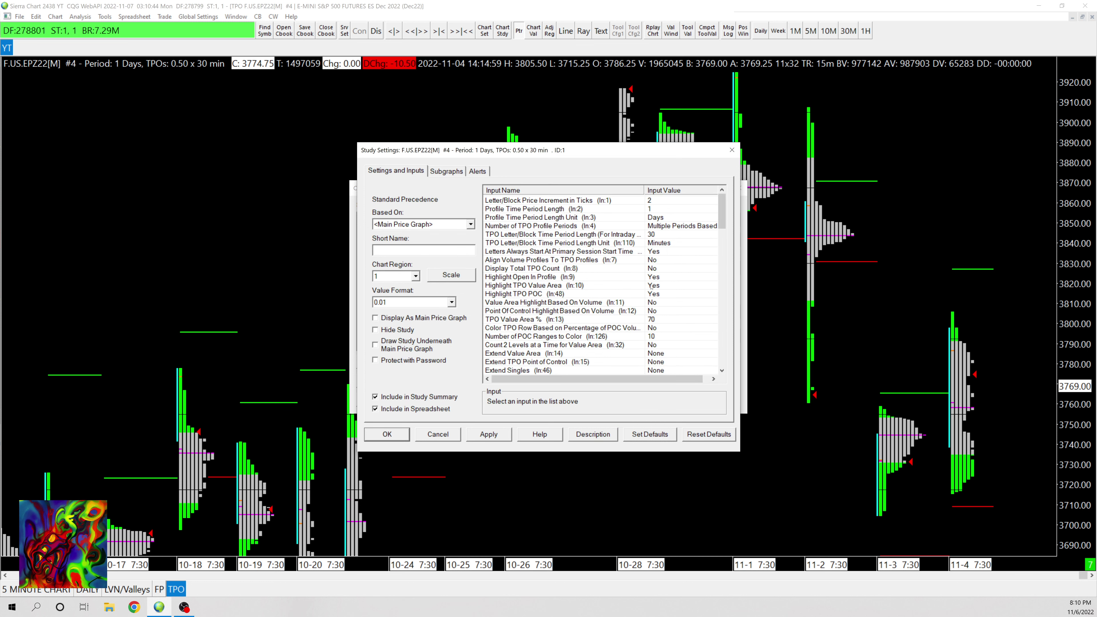
Step: Try a Letter/Block Price Increment of 1 tick, then restore it to 2 ticks
left_click(648, 201)
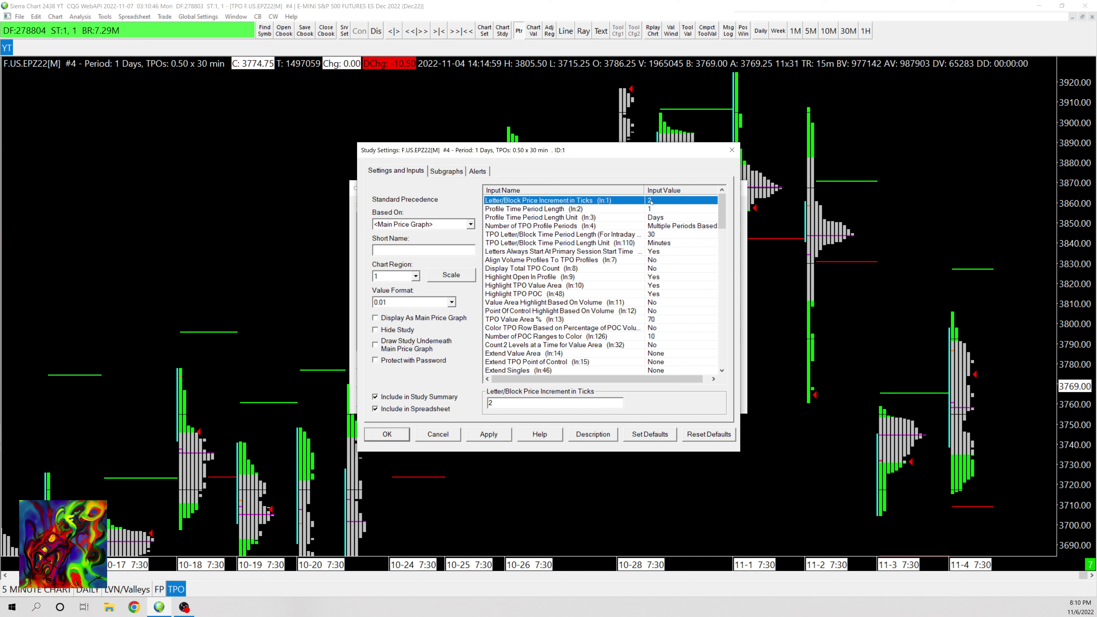
type("1")
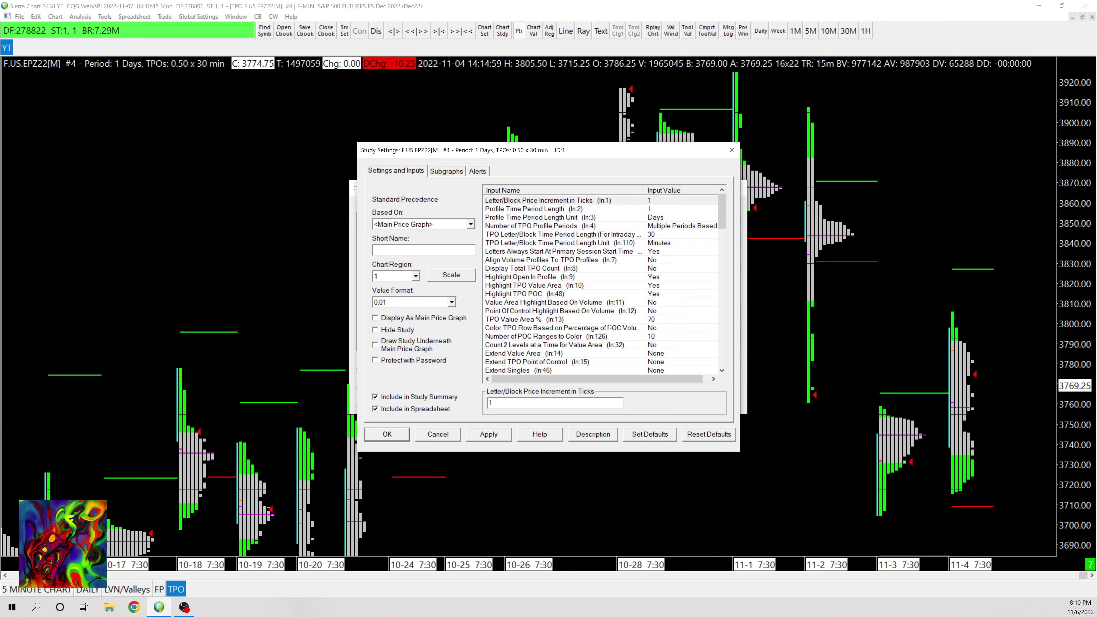
left_click(502, 437)
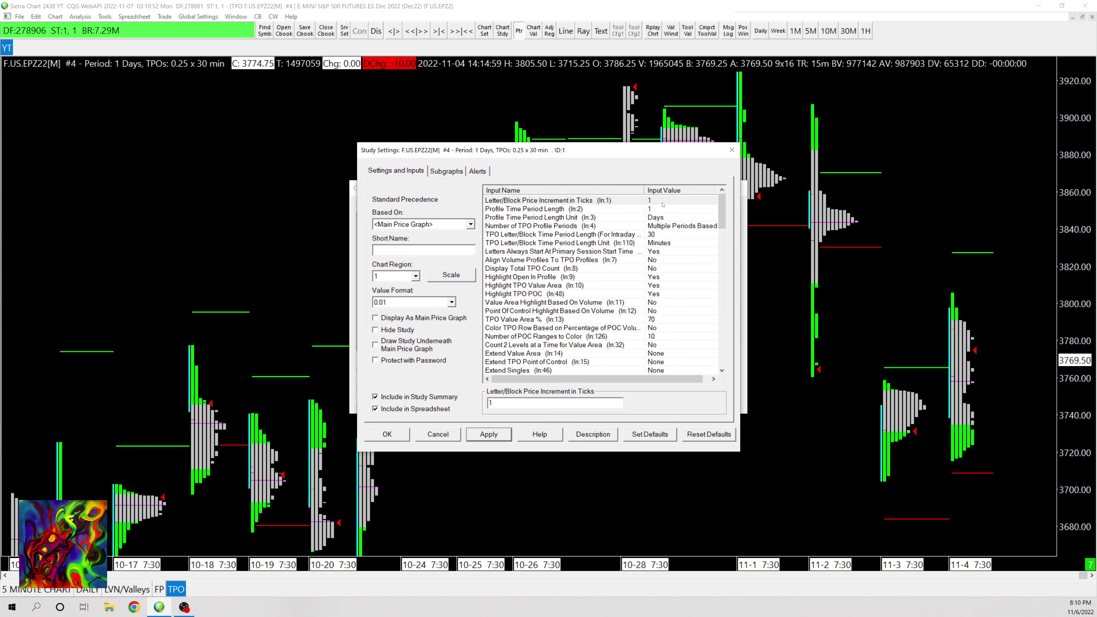
type("2")
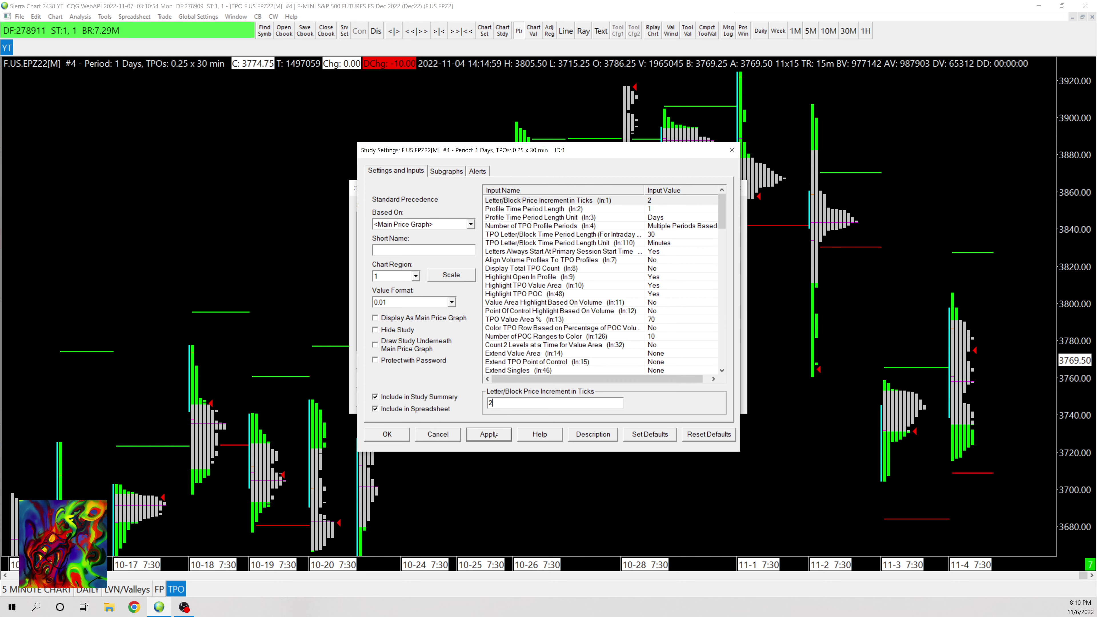
left_click(489, 434)
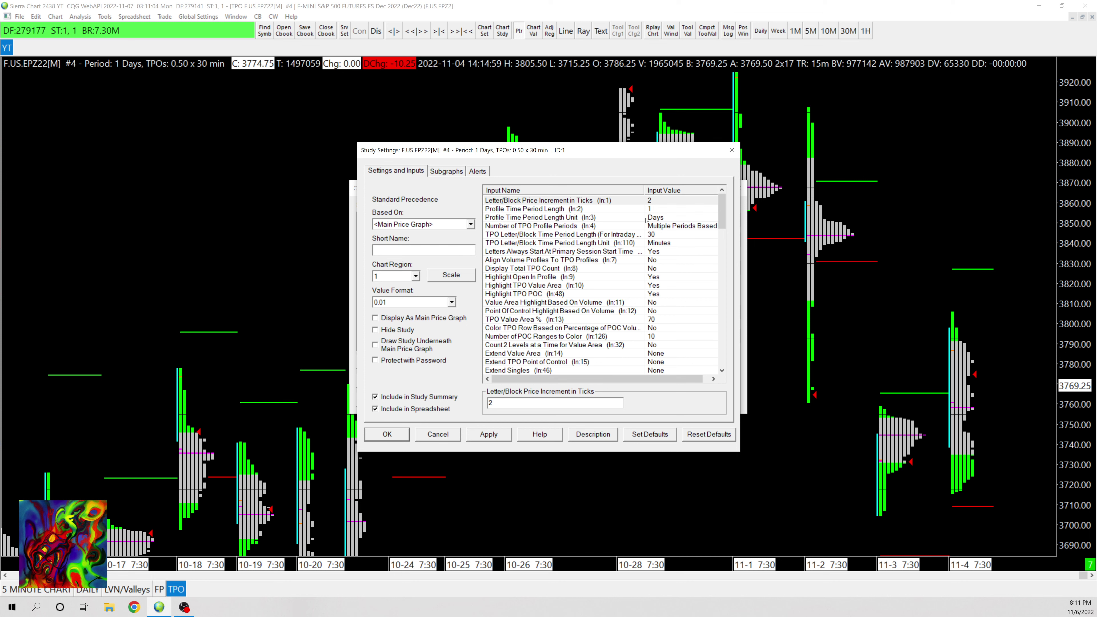
Step: Turn off IBR extension lines by setting IBR Extension Display Mode to None
scroll(564, 255, "down", 6)
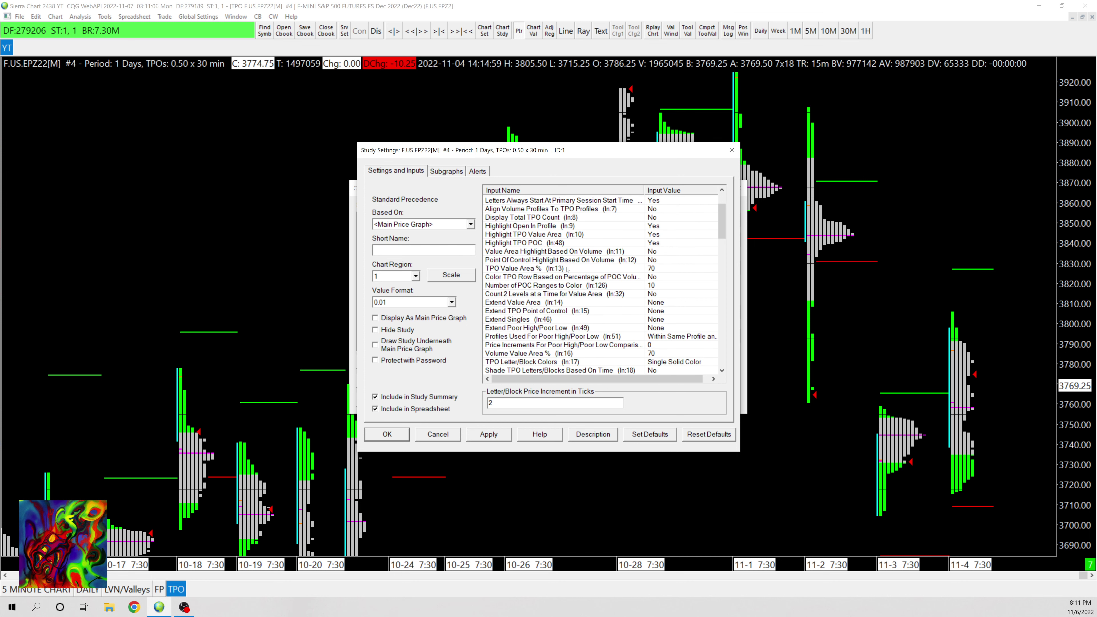
scroll(579, 261, "down", 6)
scroll(696, 267, "up", 2)
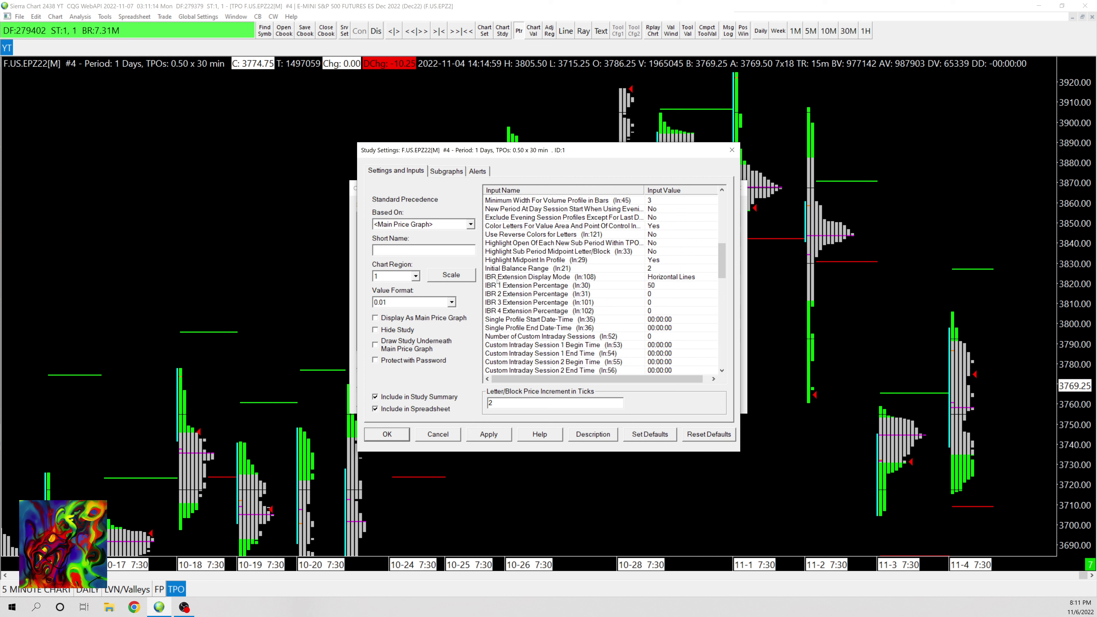
left_click(527, 278)
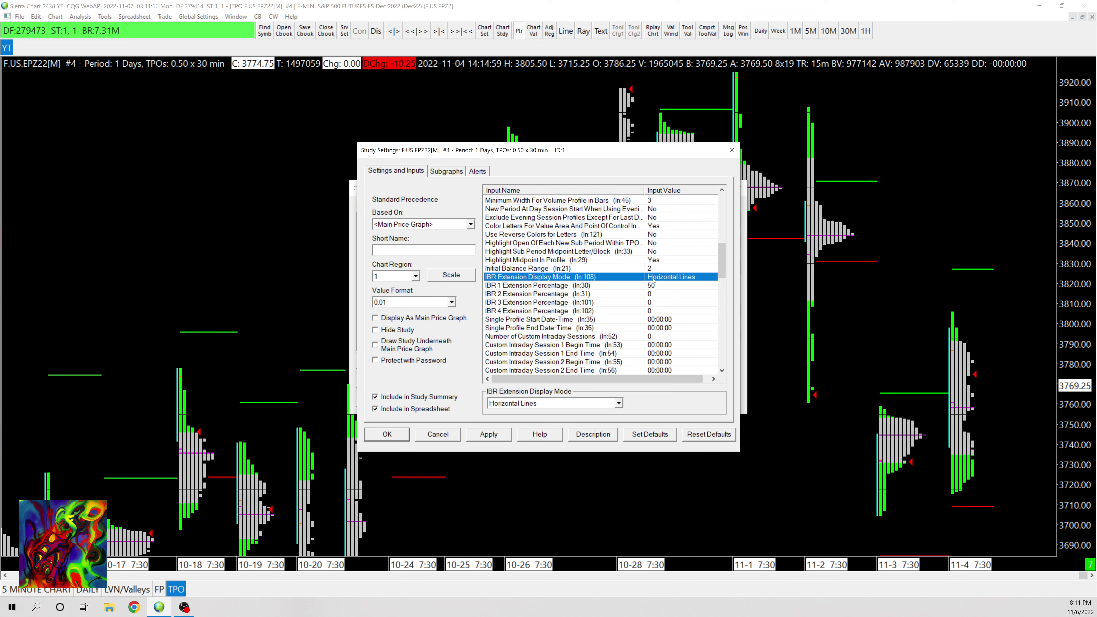
left_click(551, 403)
left_click(518, 413)
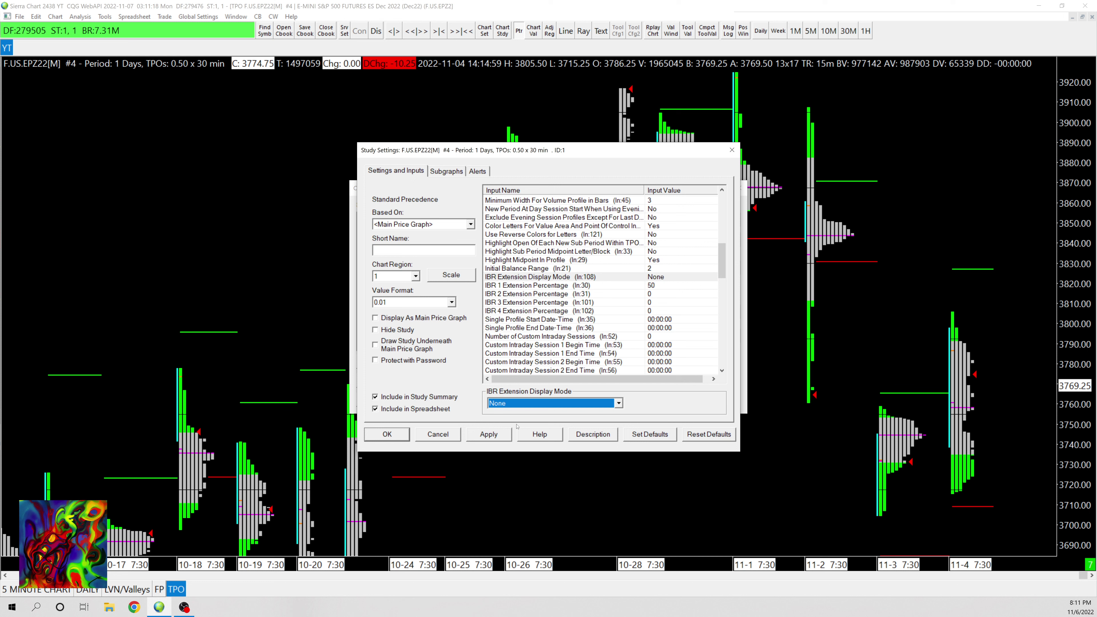
left_click(492, 432)
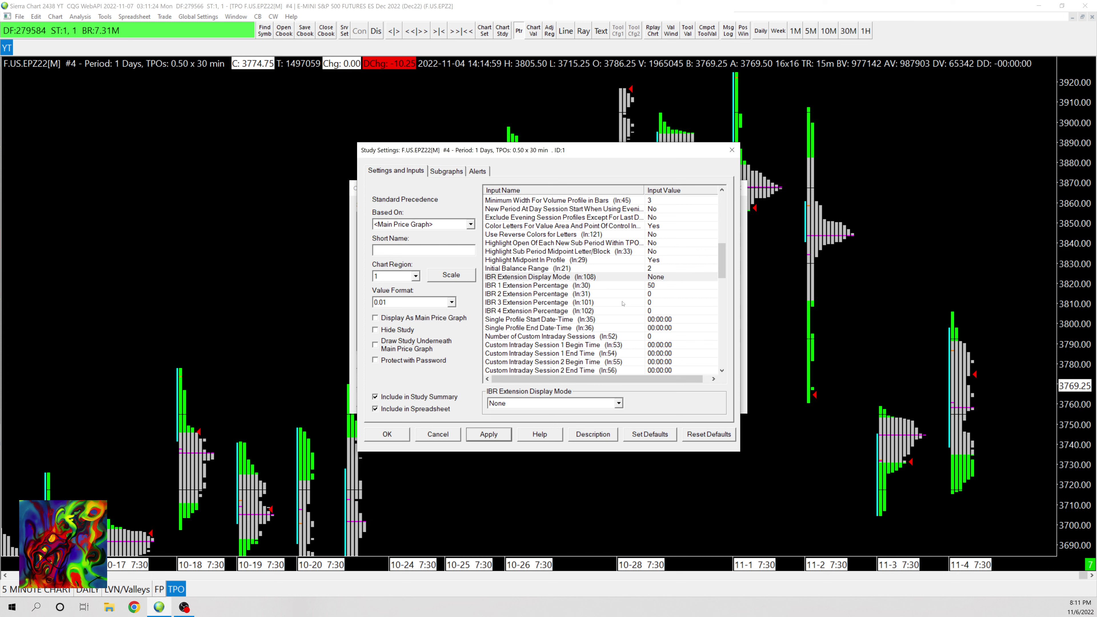
scroll(686, 284, "up", 4)
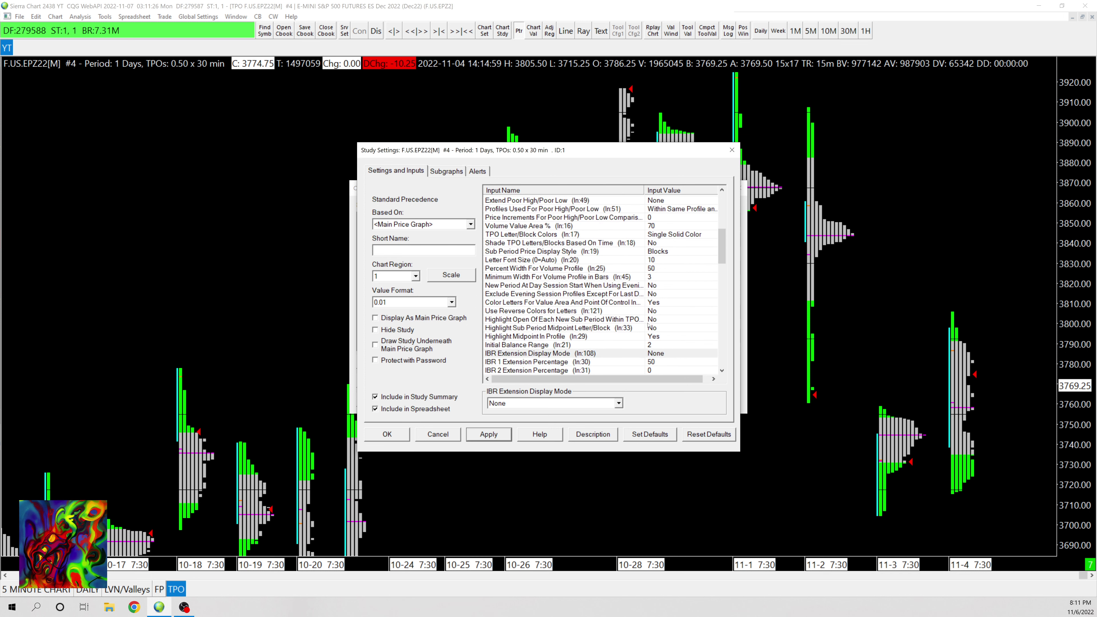
scroll(650, 326, "up", 2)
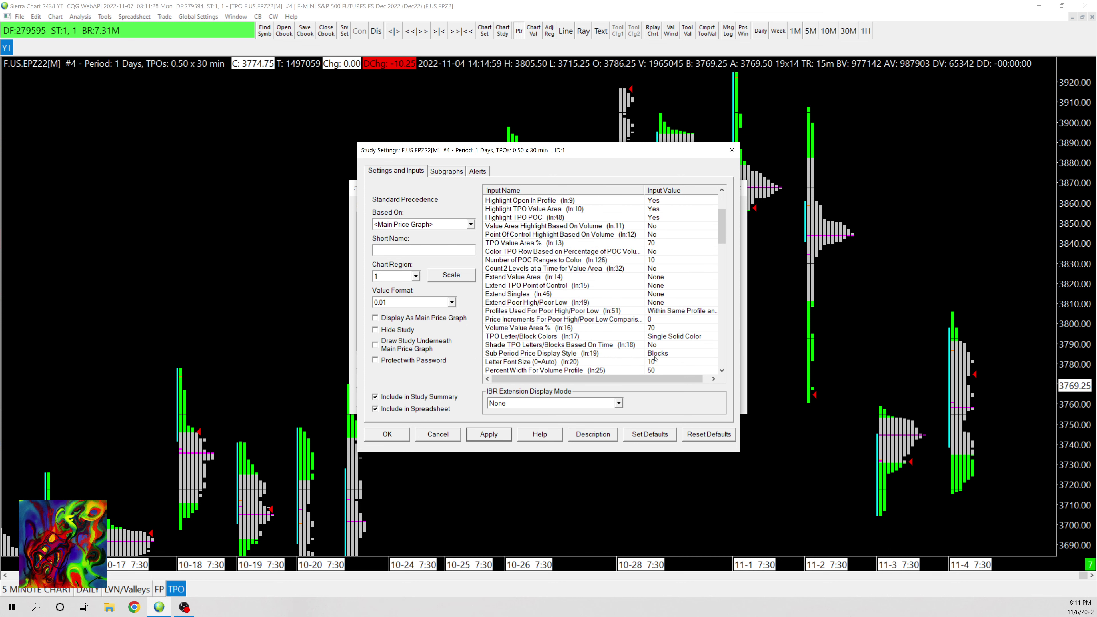
scroll(635, 328, "up", 2)
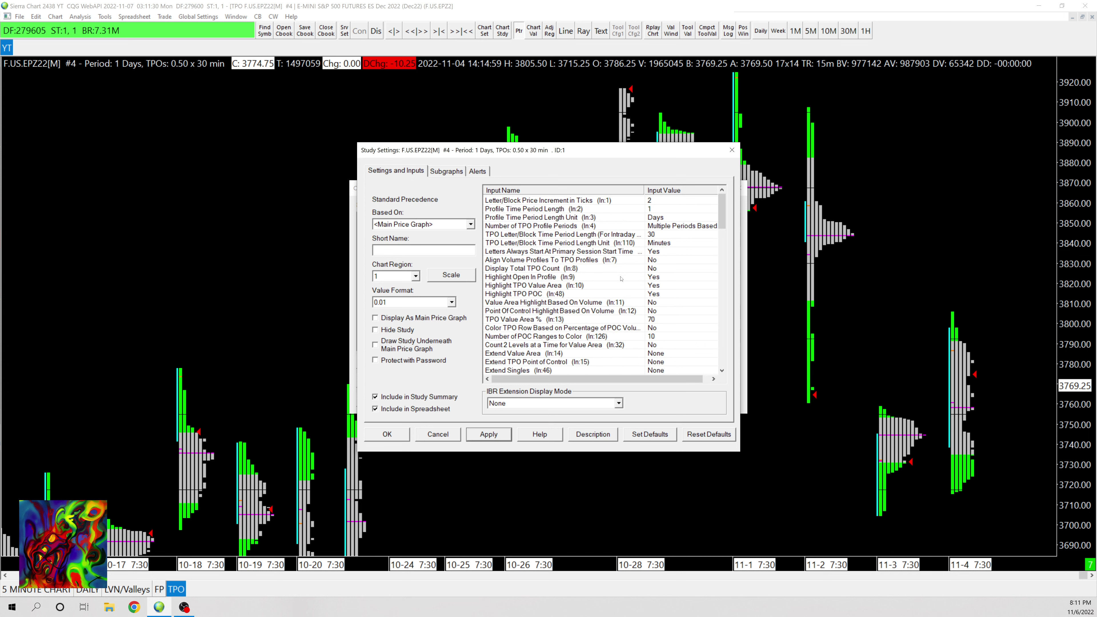
Step: Set Extend Value Area to End Of Period, then to Until Future Intersection
scroll(616, 297, "down", 2)
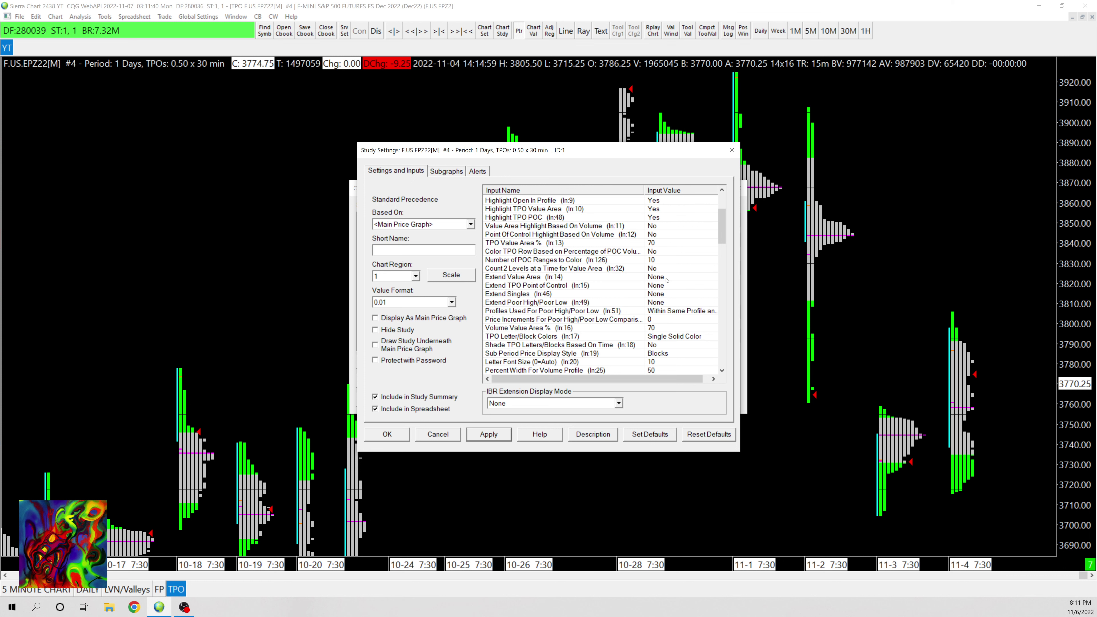
left_click(666, 278)
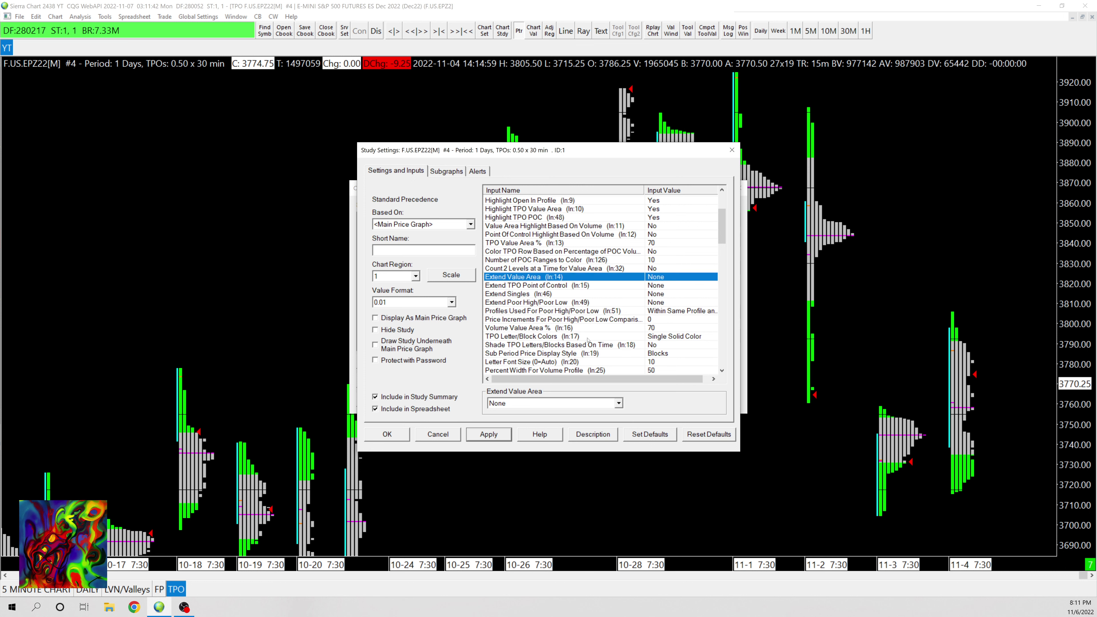
left_click(518, 402)
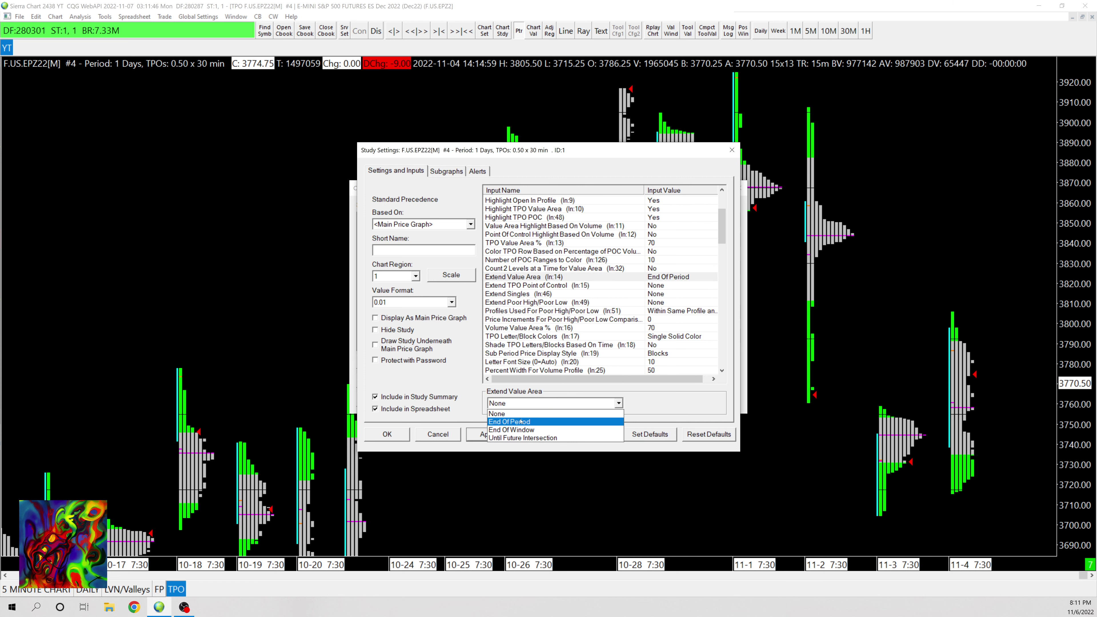
left_click(523, 422)
left_click(488, 433)
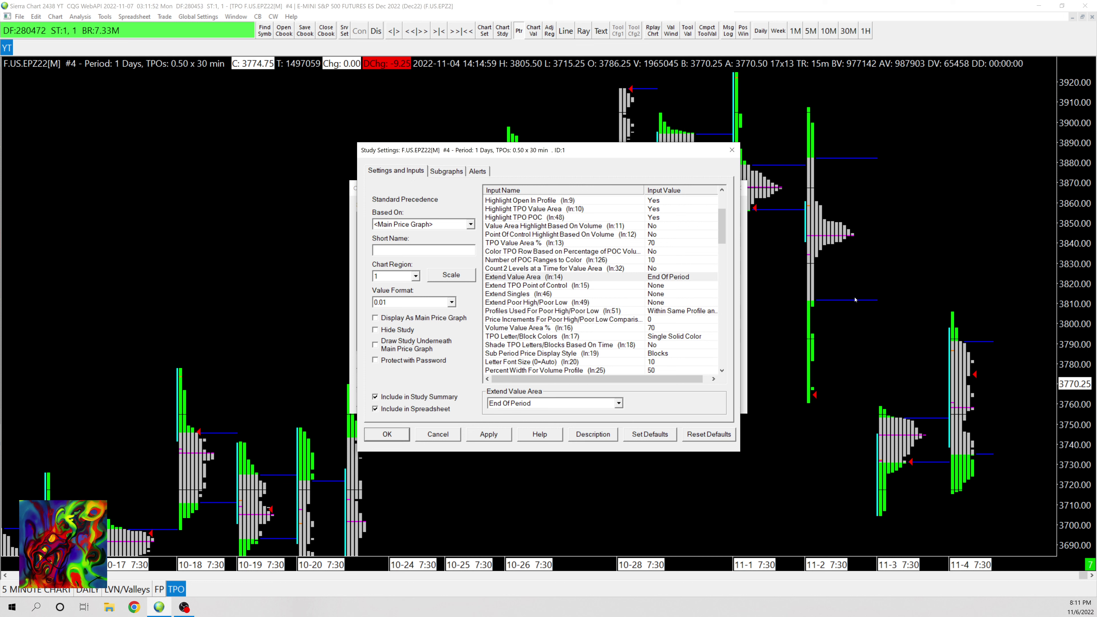
left_click(618, 402)
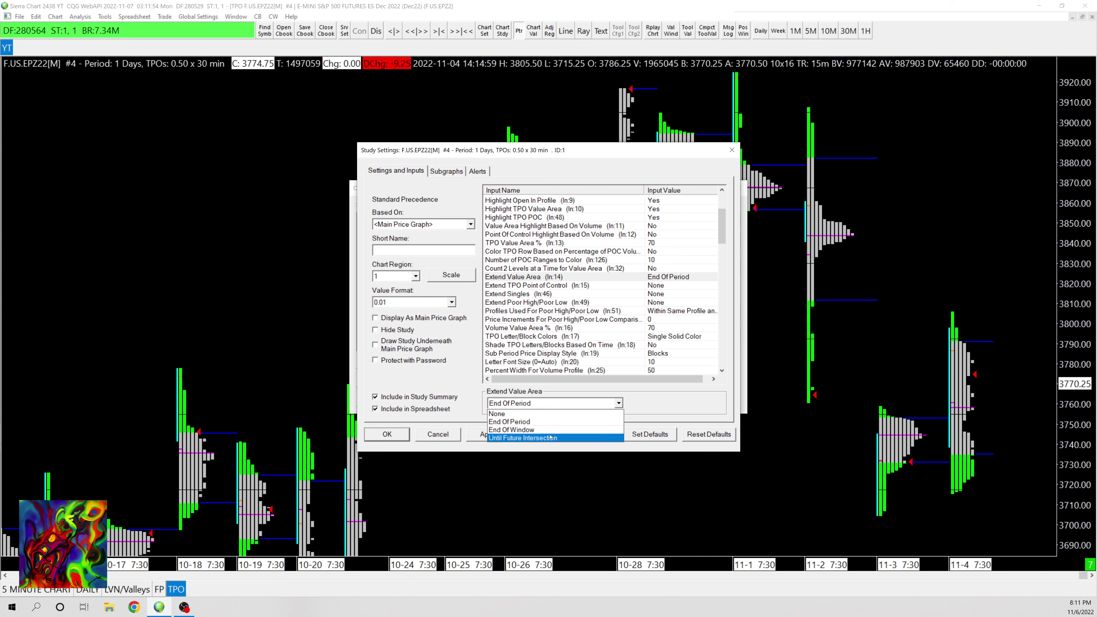
left_click(549, 439)
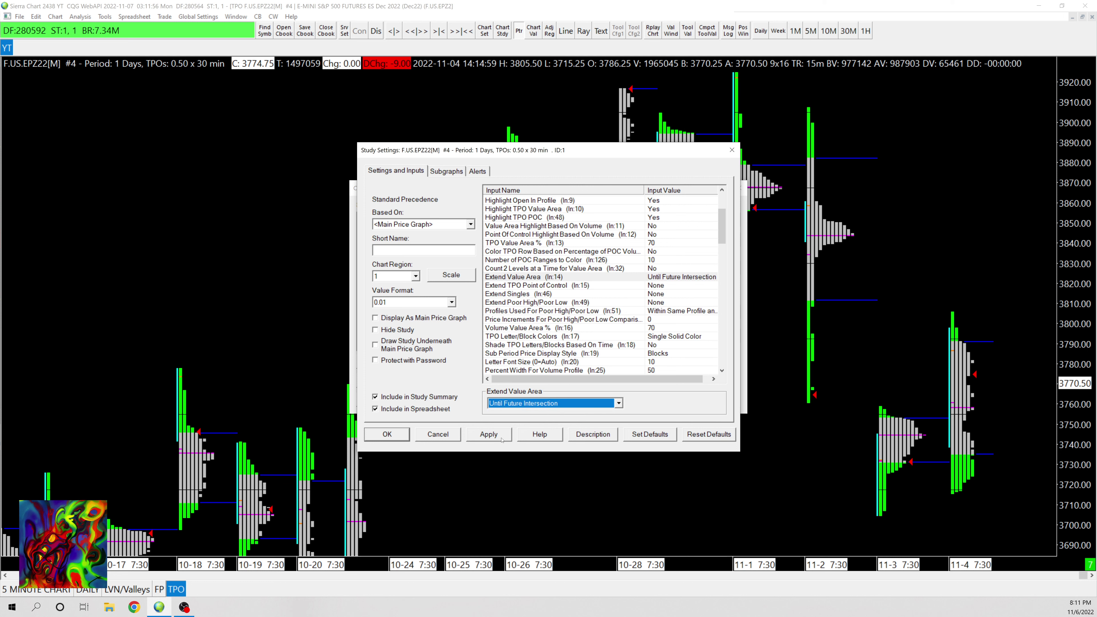
left_click(488, 434)
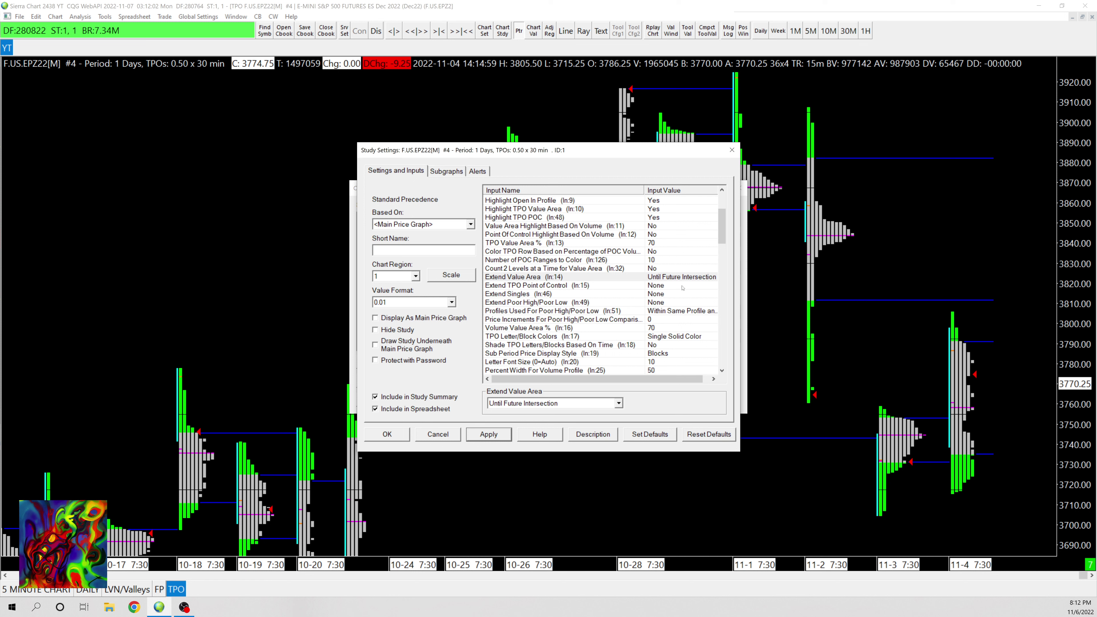
Step: Set Extend TPO Point of Control to Until Future Intersection
left_click(610, 285)
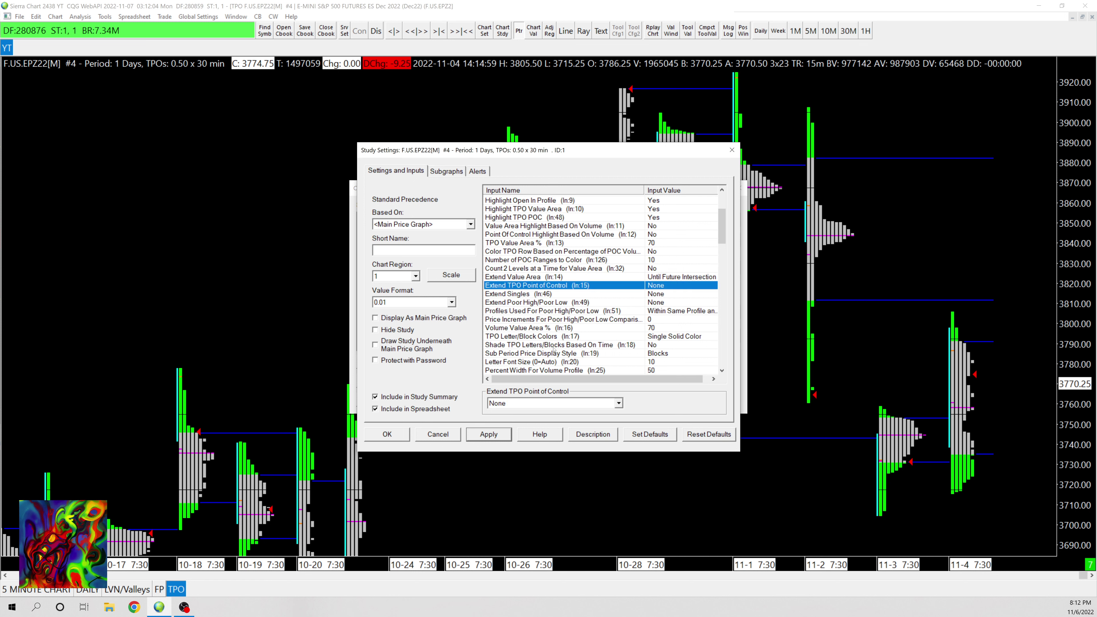
left_click(531, 403)
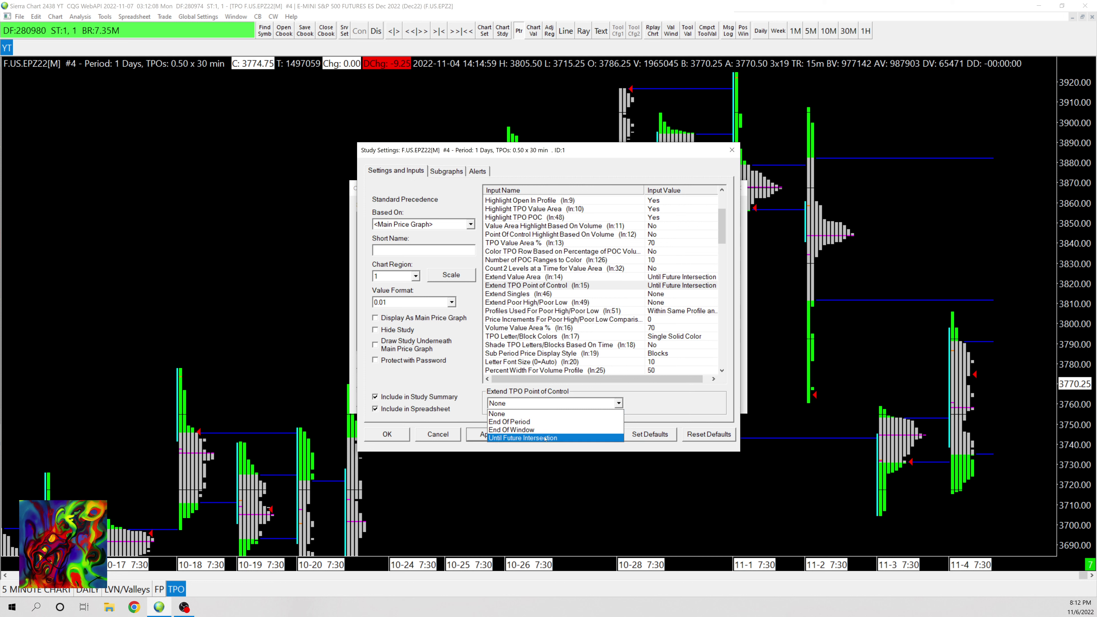
left_click(510, 439)
left_click(504, 437)
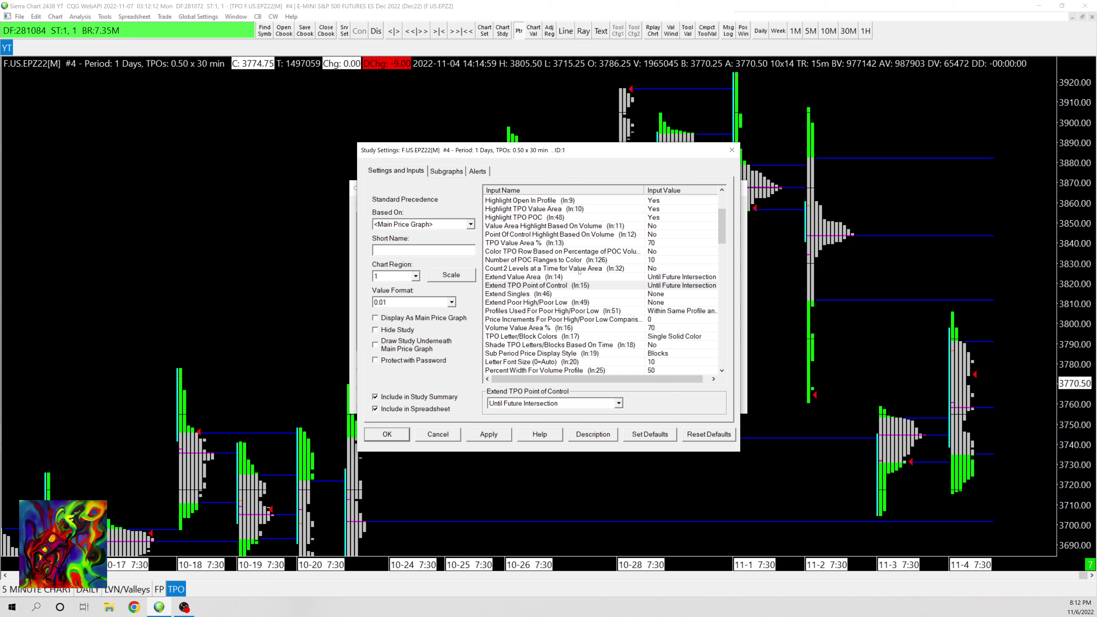
Step: Change Sub Period Price Display Style from Blocks to Letters
scroll(663, 327, "down", 2)
left_click(683, 303)
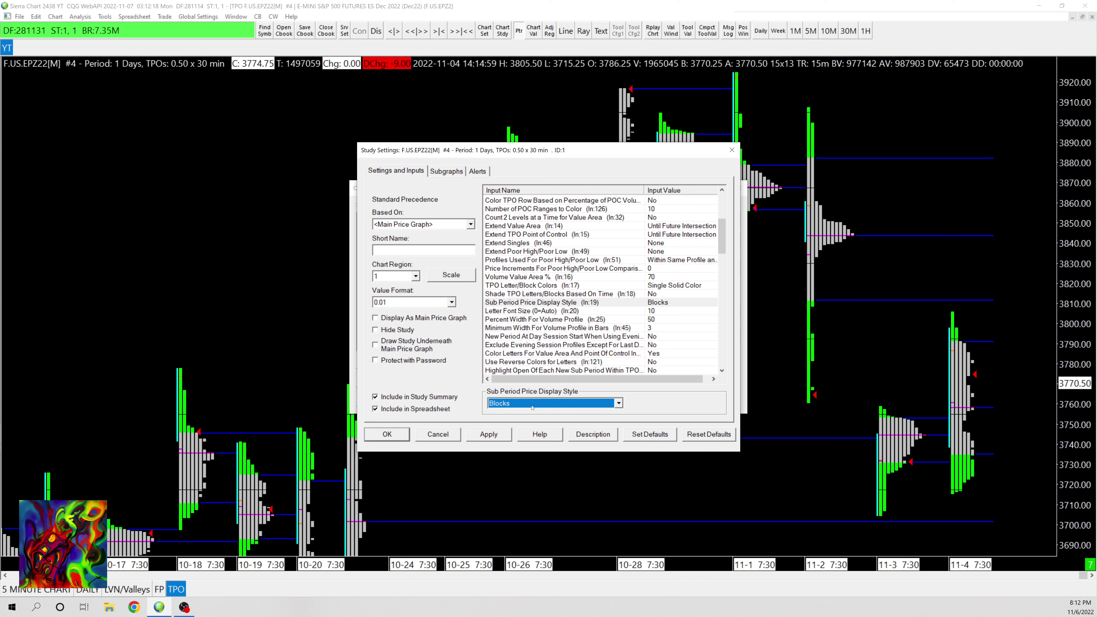
left_click(532, 407)
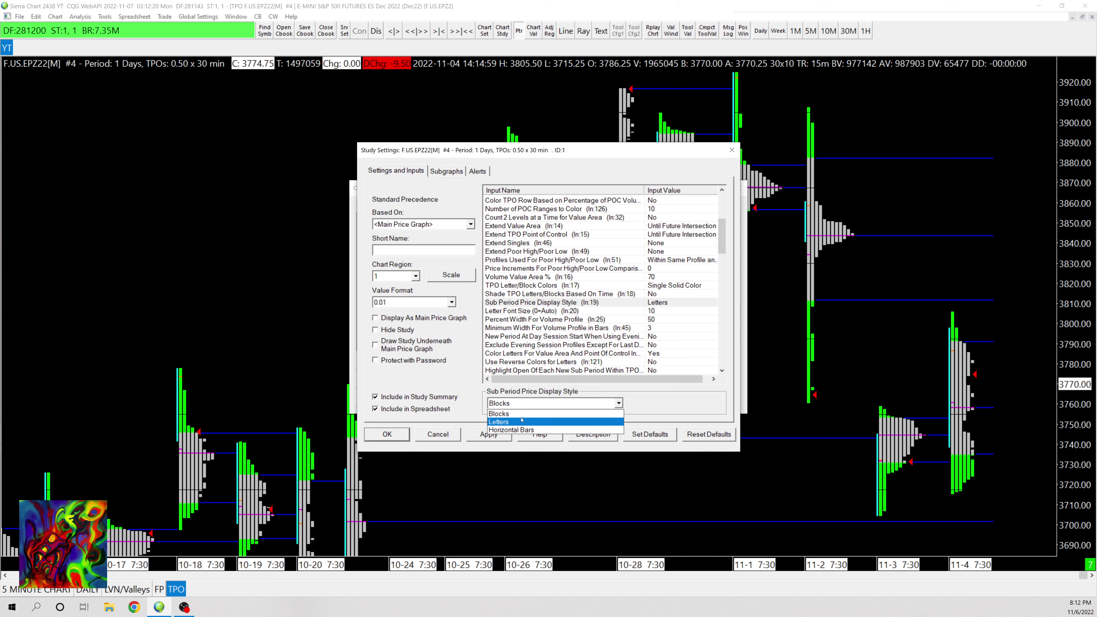
left_click(521, 419)
left_click(488, 433)
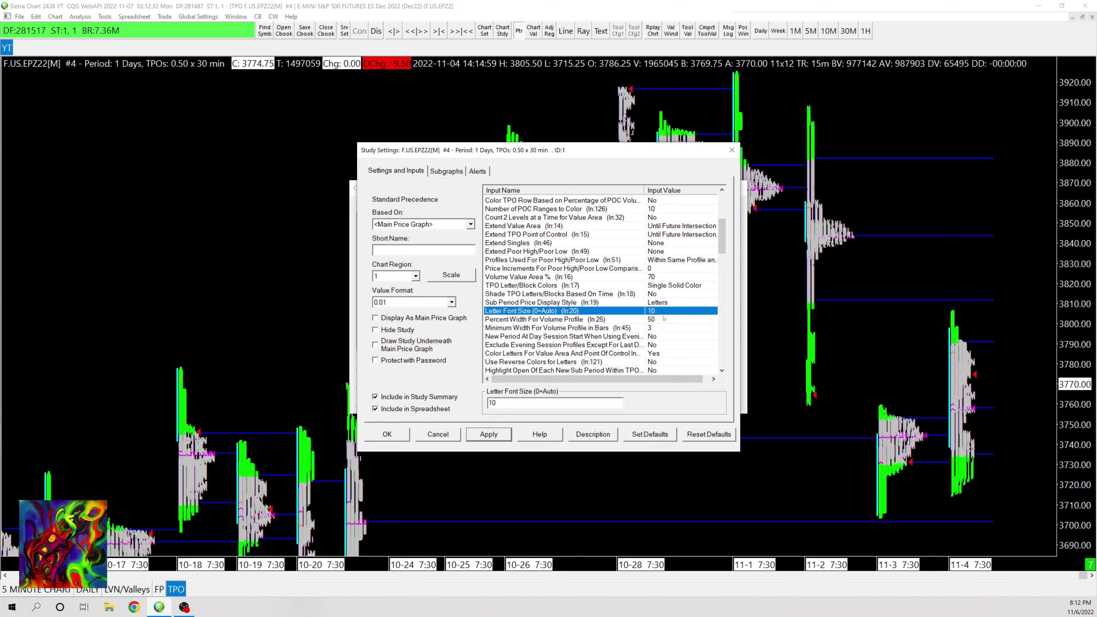
Step: Change Letter Font Size from 10 to 0 (Auto) and apply it
left_click(544, 312)
type("0")
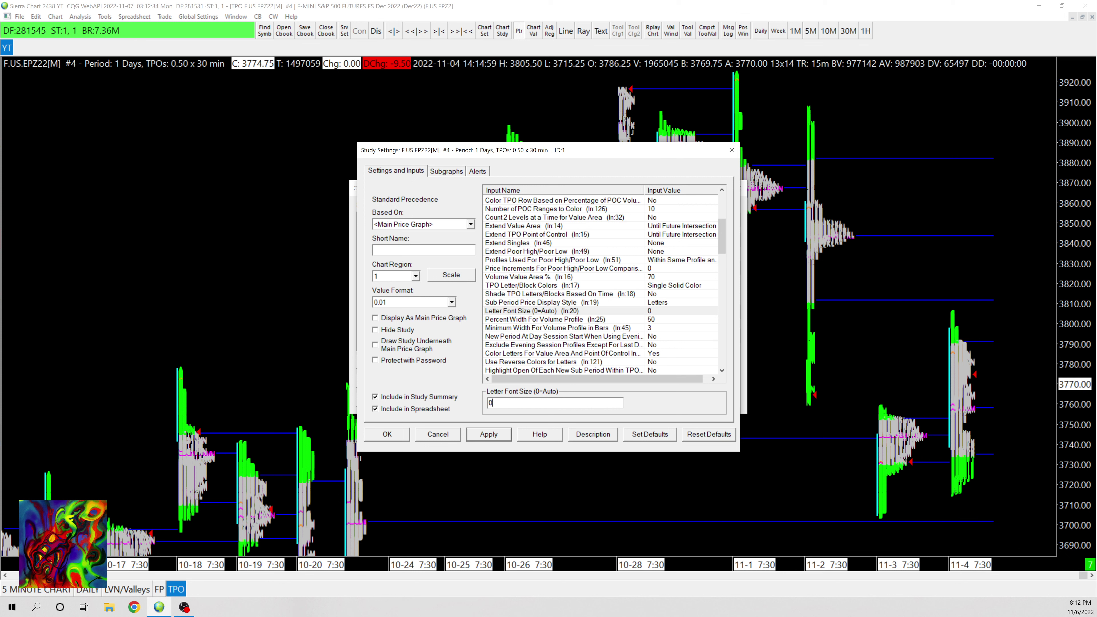
left_click(499, 438)
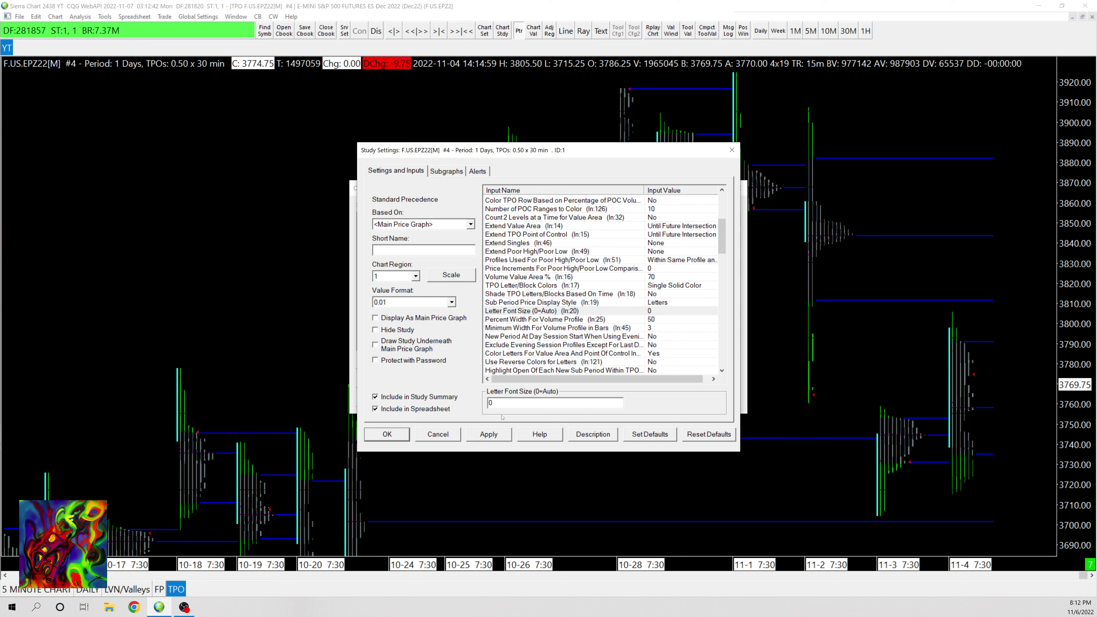
scroll(665, 296, "down", 2)
scroll(665, 296, "down", 1)
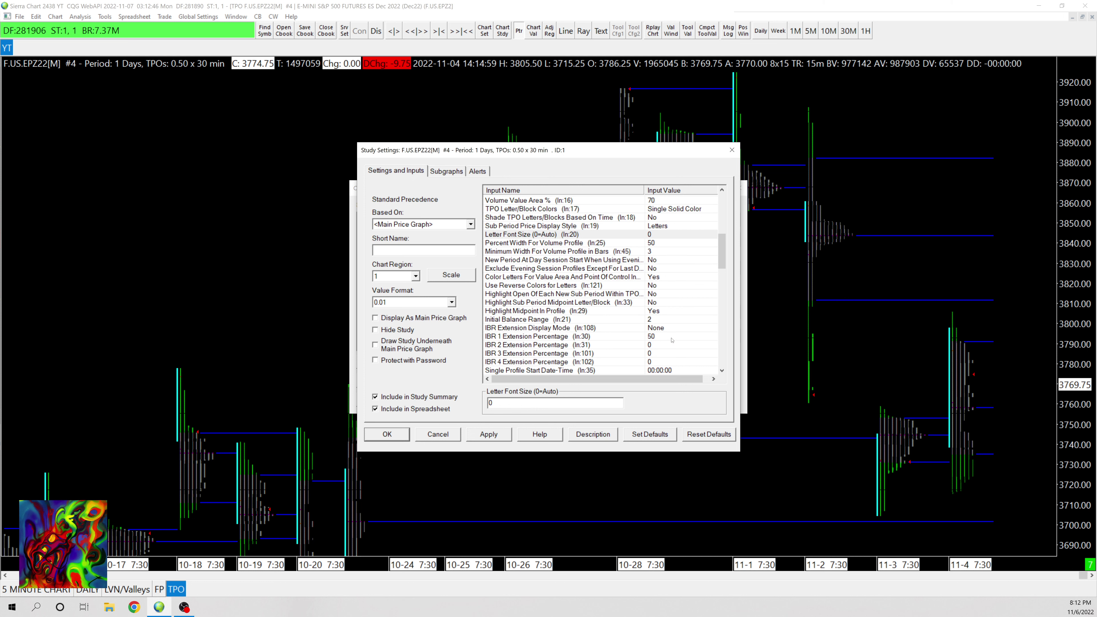
Step: Color the TPO Letter/Block Color subgraph (SG13) blue (0, 128, 192)
left_click(446, 171)
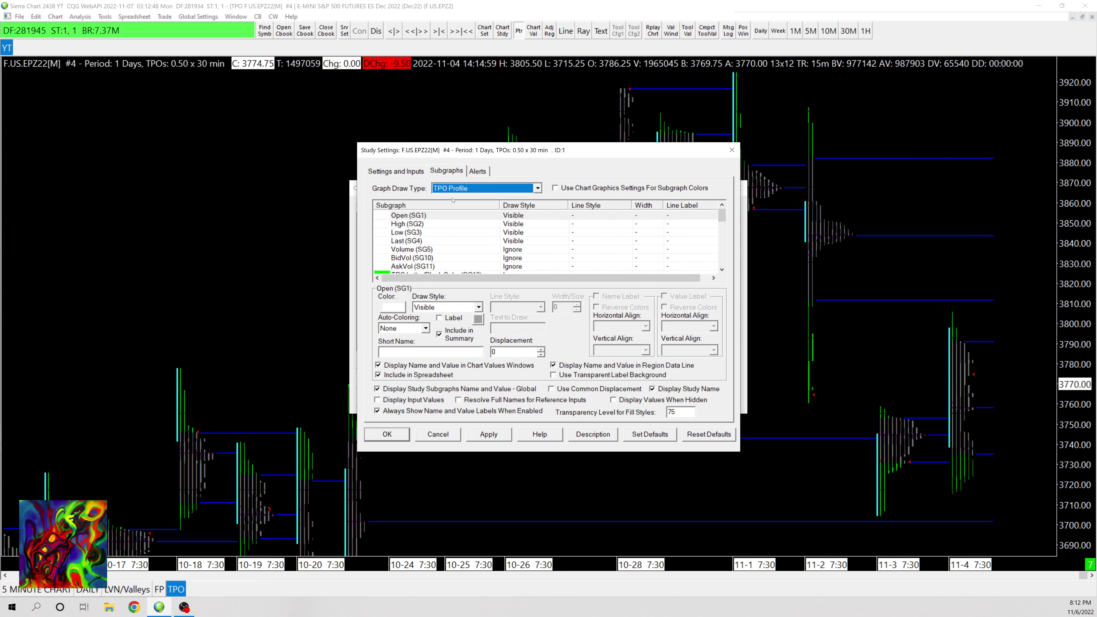
scroll(434, 246, "down", 1)
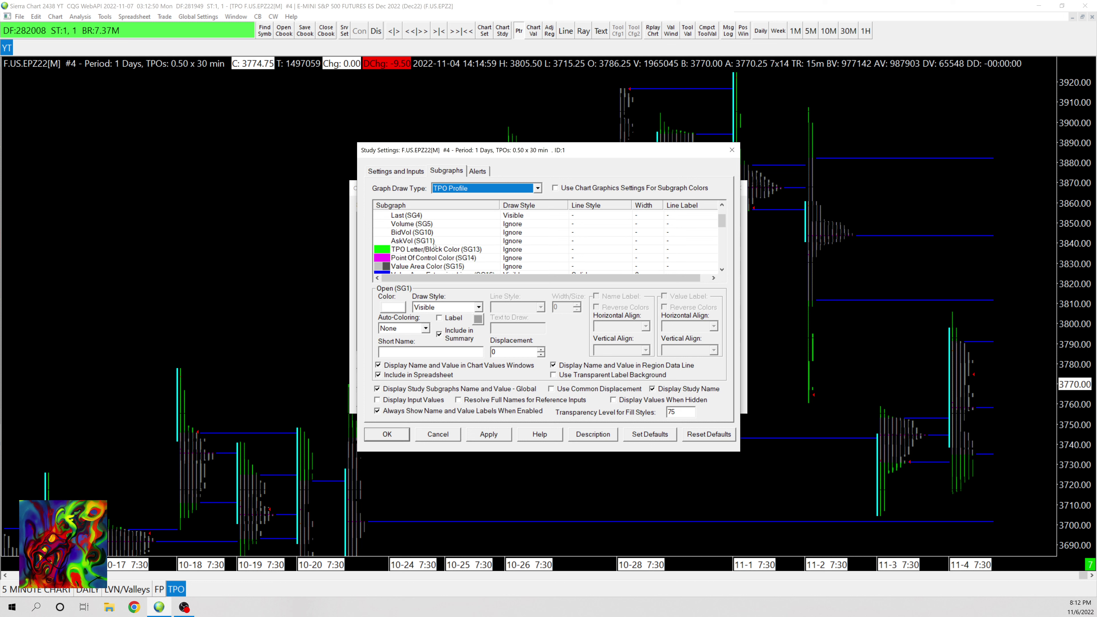
left_click(401, 250)
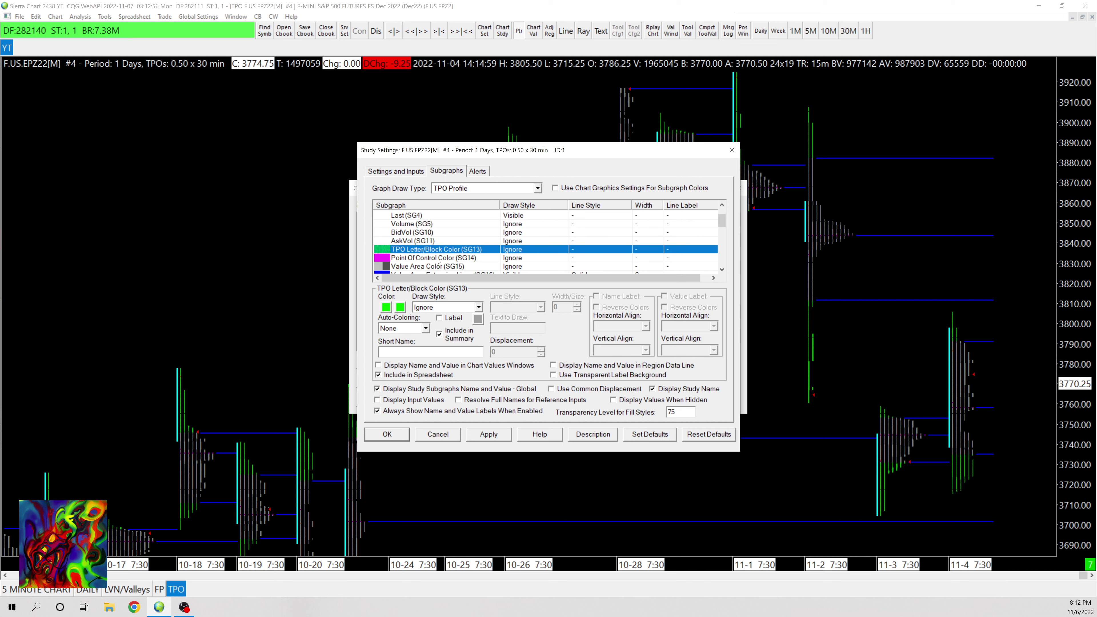
left_click(386, 307)
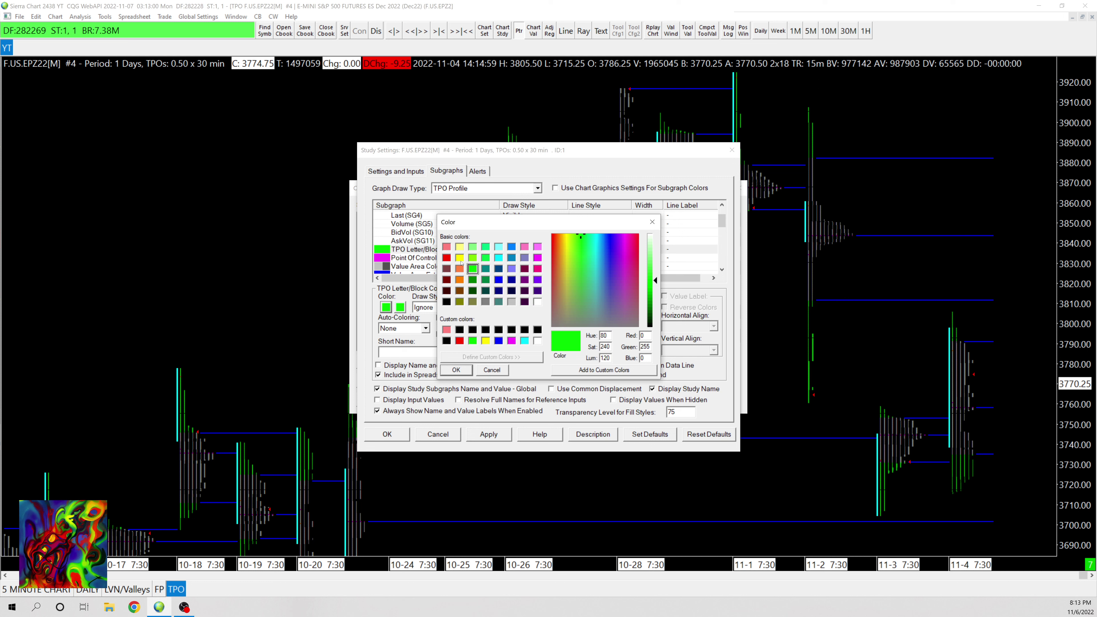
left_click(511, 258)
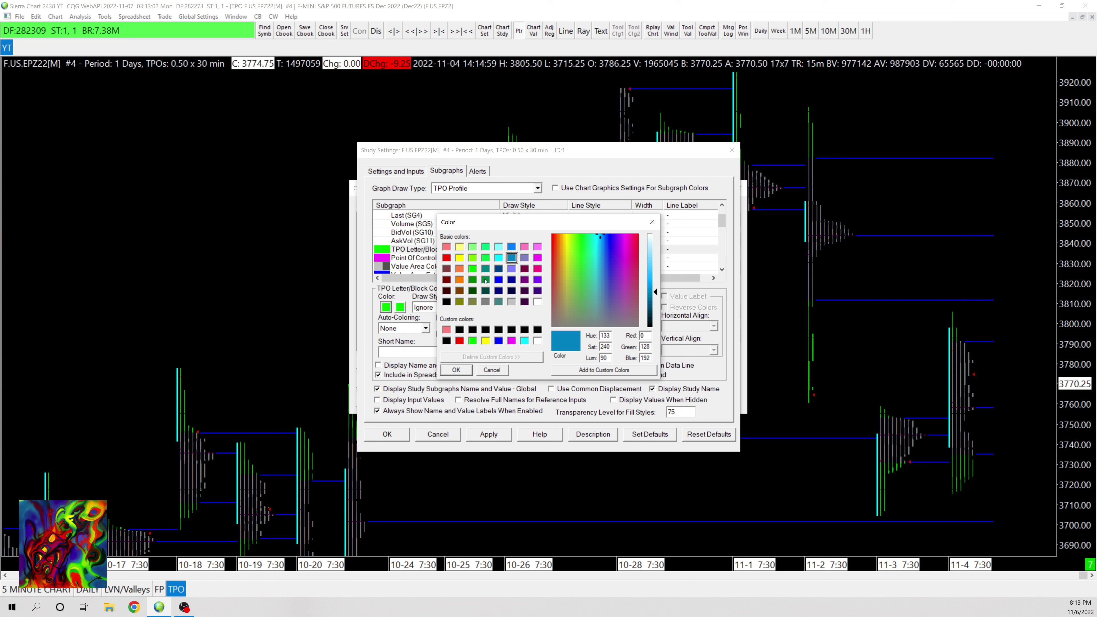
left_click(454, 369)
left_click(489, 433)
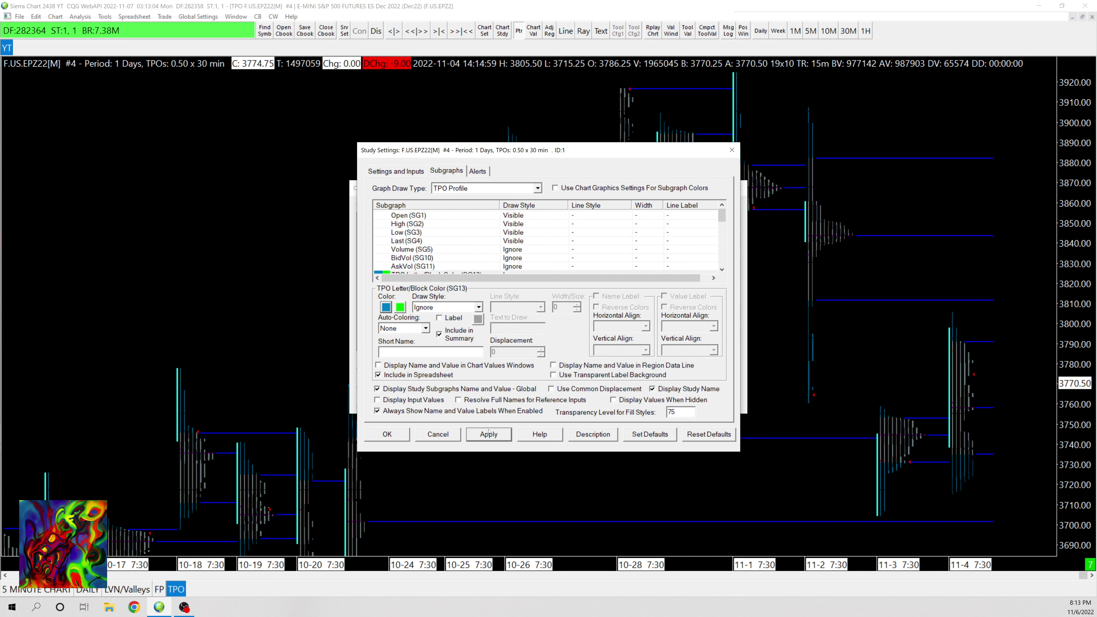
scroll(401, 236, "down", 2)
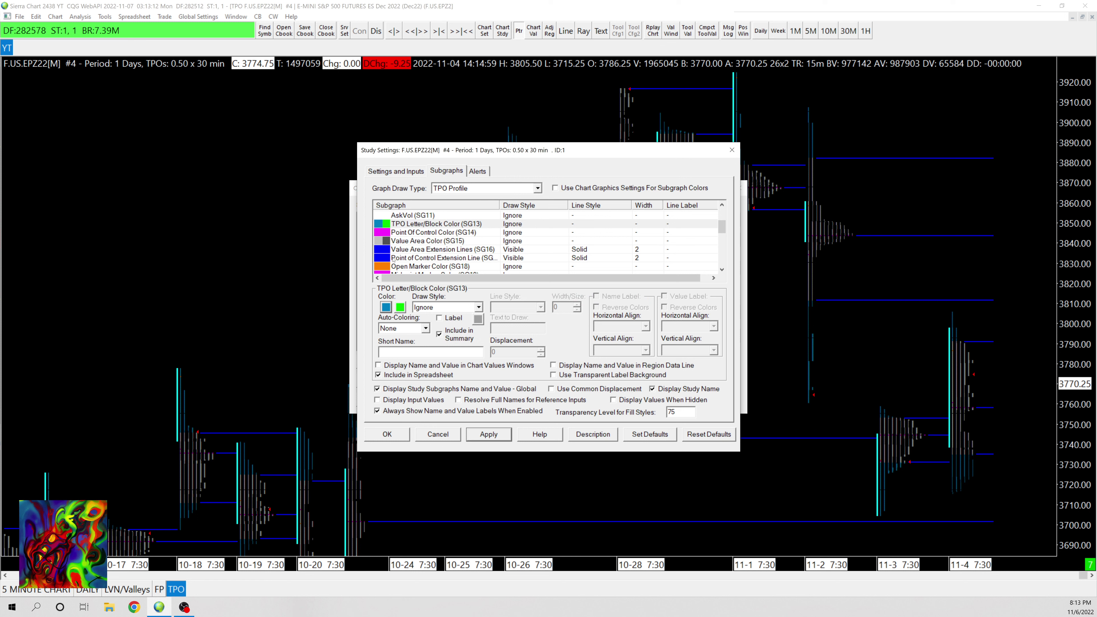
Step: Color the Value Area Extension Lines subgraph (SG16) gray
left_click(384, 249)
left_click(392, 307)
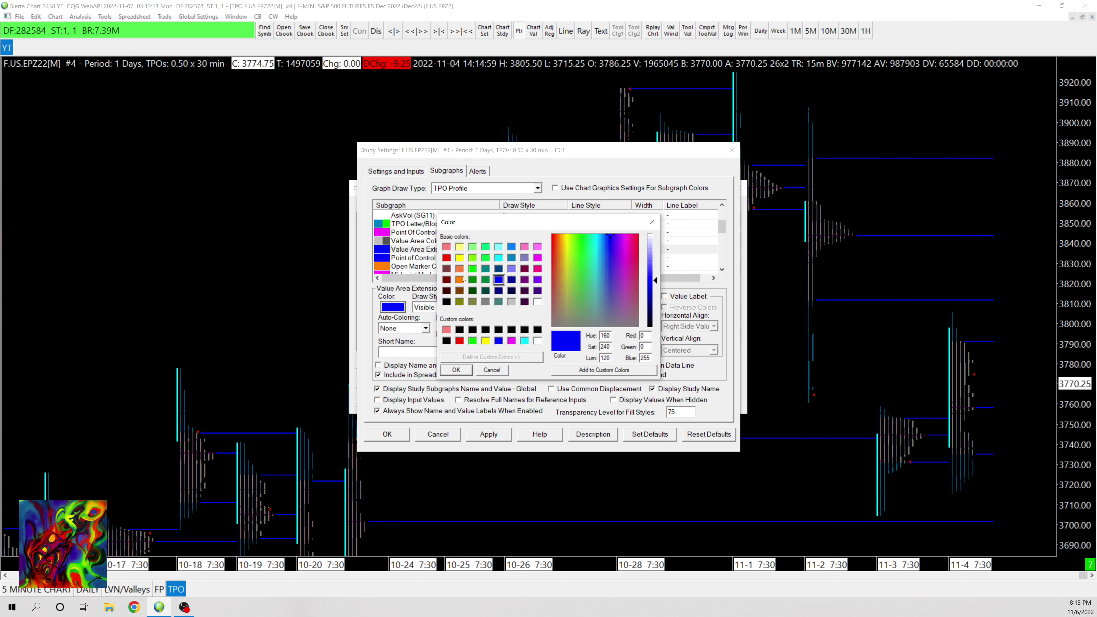
left_click(511, 302)
left_click(456, 370)
left_click(485, 433)
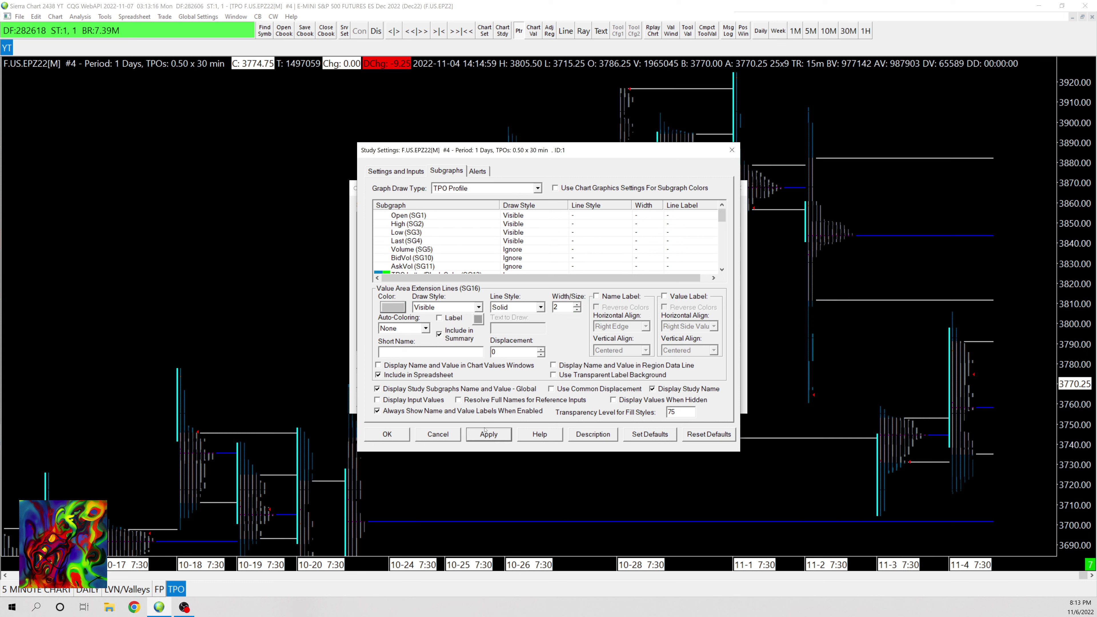
Step: Give the value-area lines Short Name 'VA Lines' with Name Label enabled
left_click(411, 350)
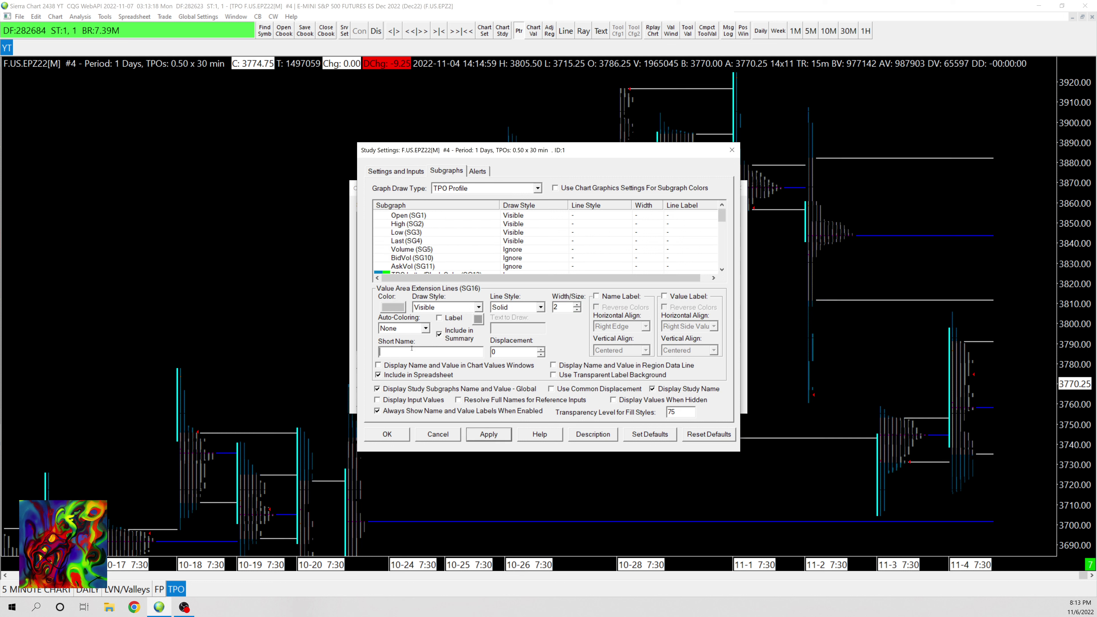
type("VA Lines")
left_click(596, 296)
left_click(488, 434)
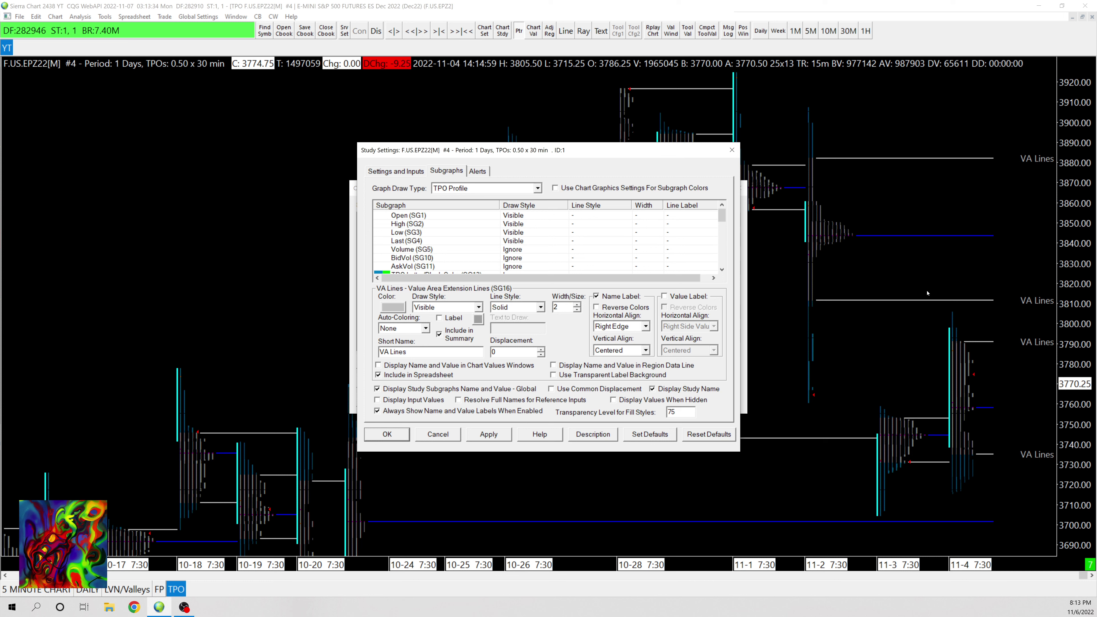
scroll(403, 232, "down", 2)
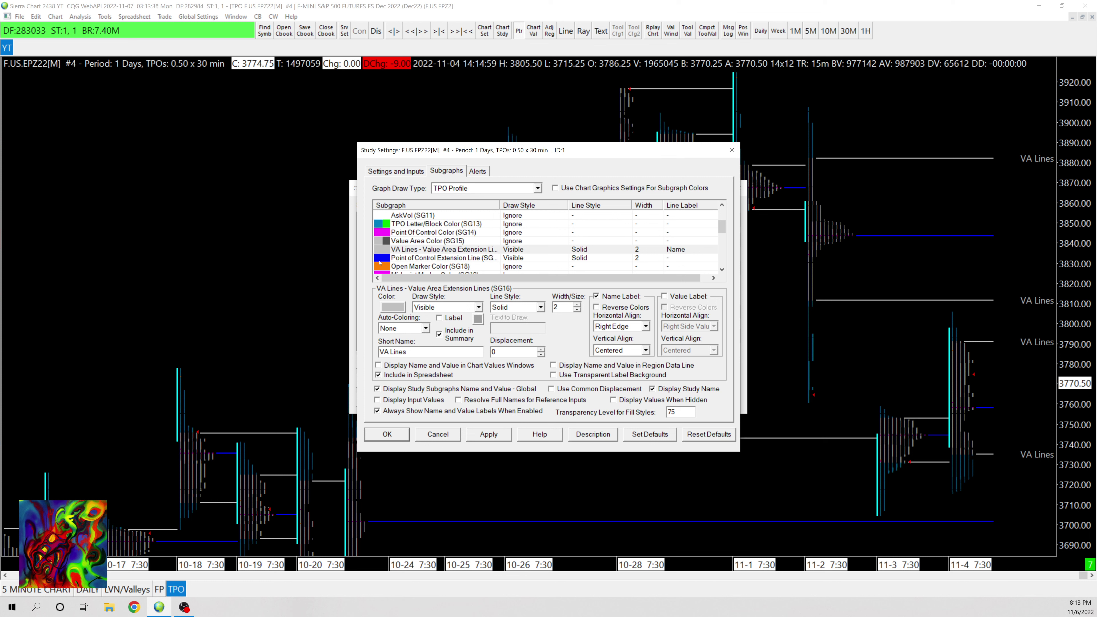
Step: Color the Point of Control Extension Line subgraph yellow
left_click(389, 257)
left_click(396, 310)
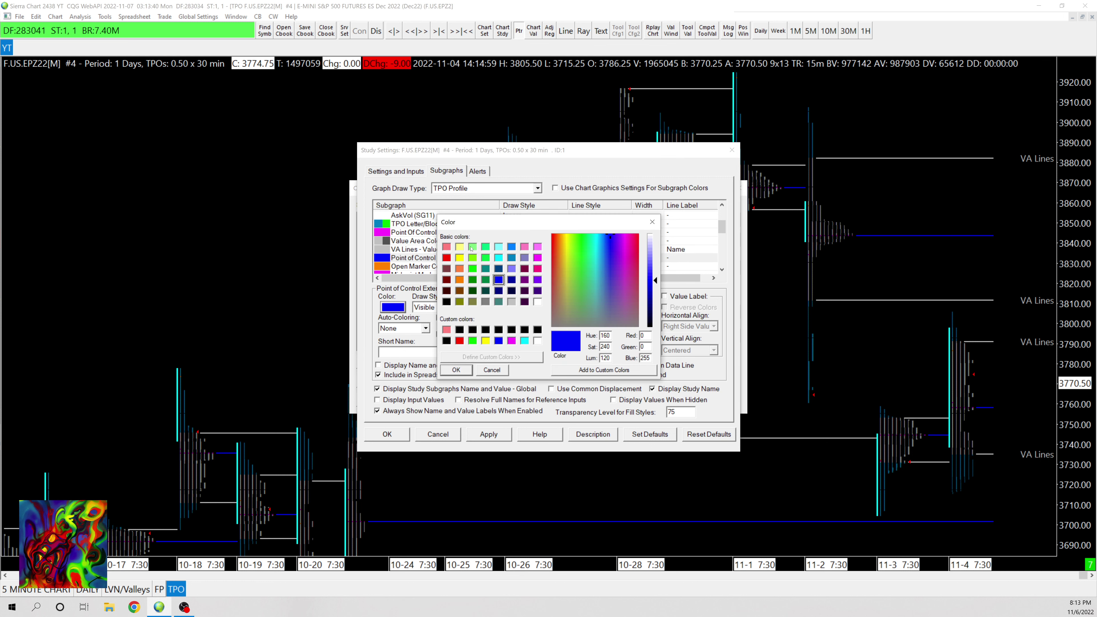
left_click(460, 258)
left_click(455, 370)
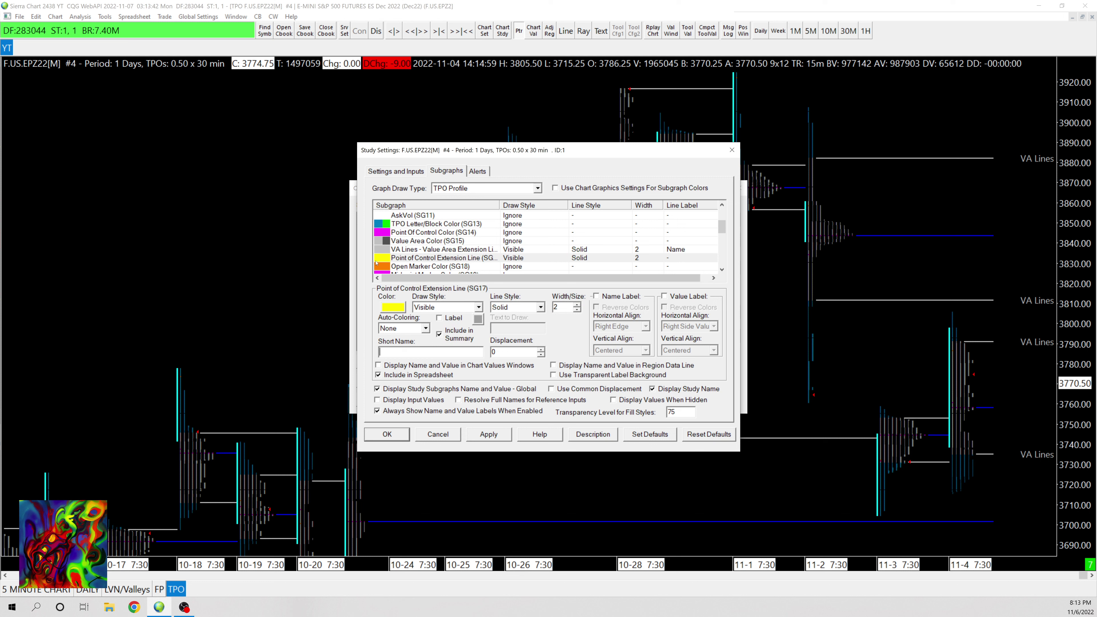
Step: Give the POC lines Short Name 'POC' with Name Label enabled
left_click(427, 351)
type("POC")
left_click(596, 296)
left_click(489, 434)
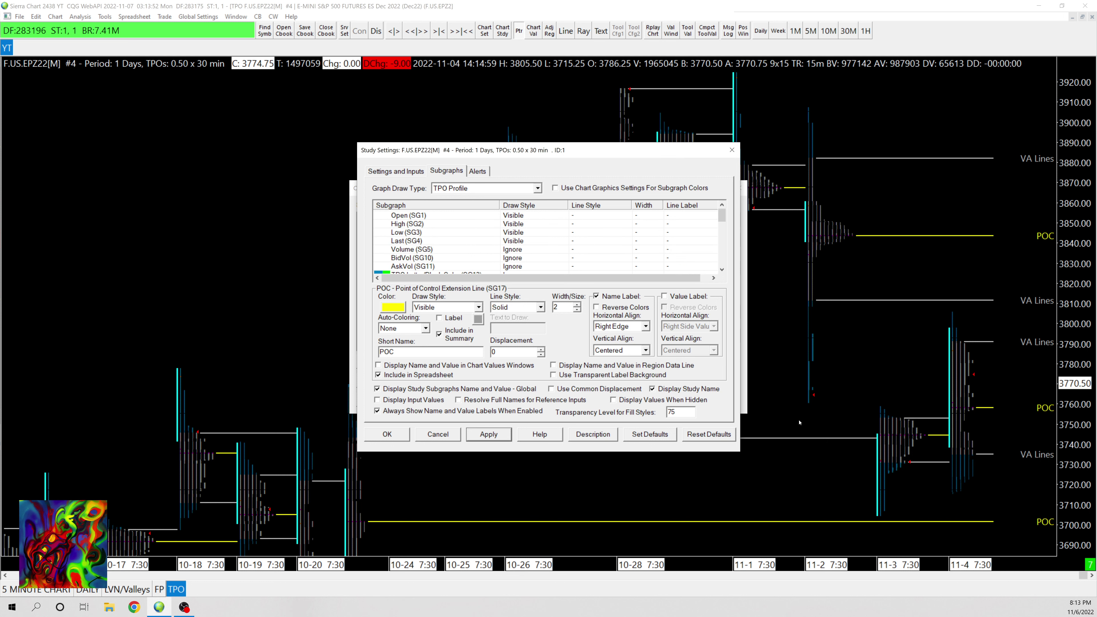
scroll(486, 234, "down", 4)
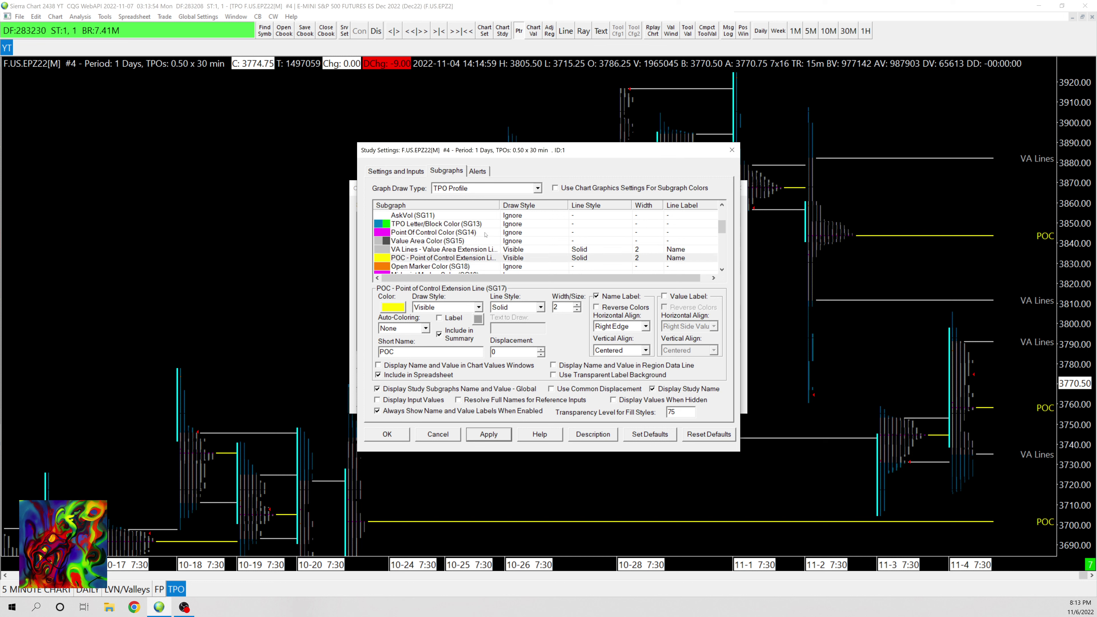
scroll(436, 214, "up", 2)
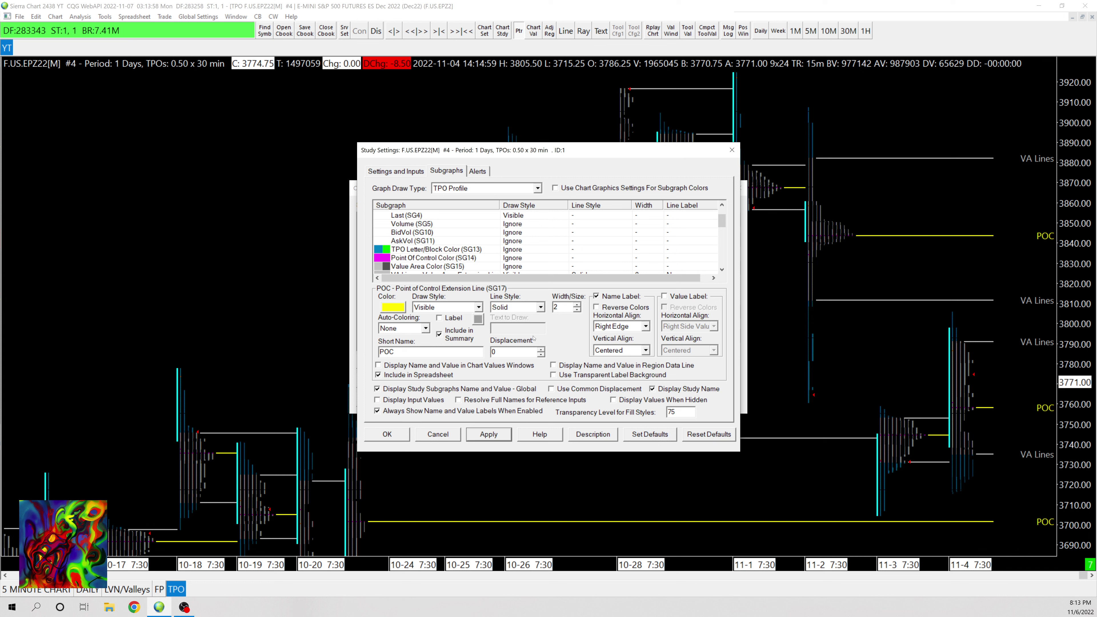
Step: Apply the study settings, close the study windows, and drag the price scale to reveal lower prices
left_click(483, 434)
left_click(437, 434)
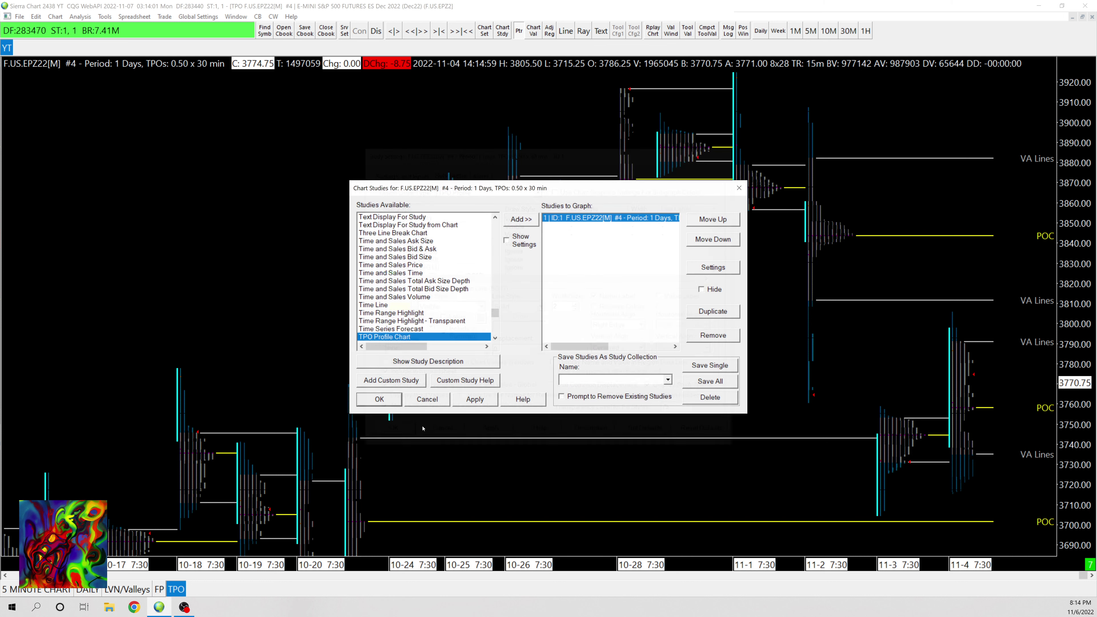
left_click(445, 403)
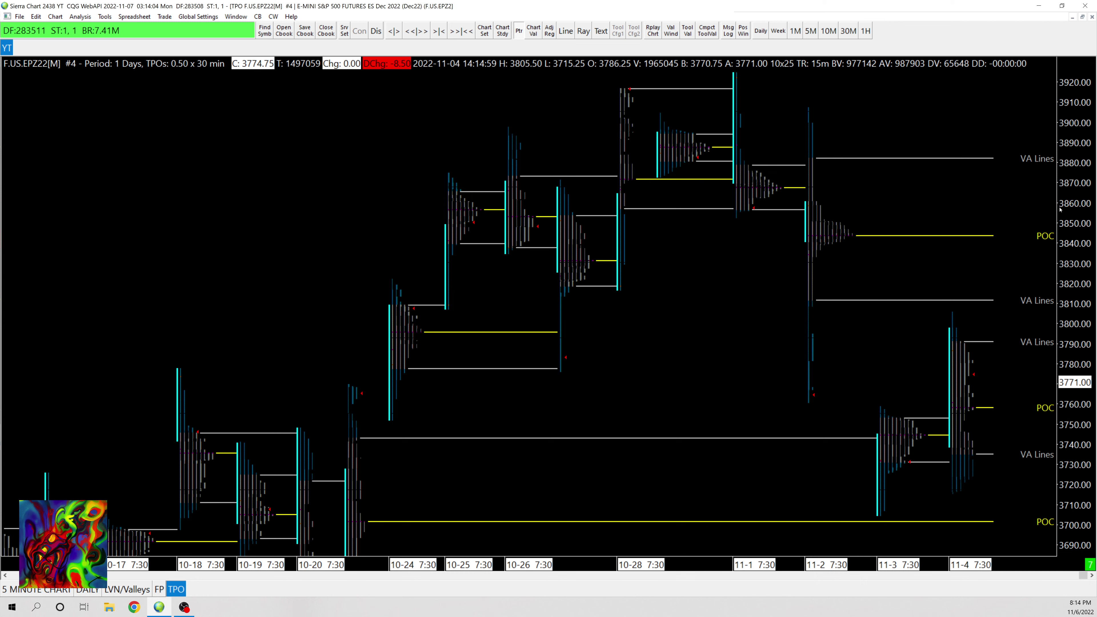
left_click_drag(1077, 249, 1047, 199)
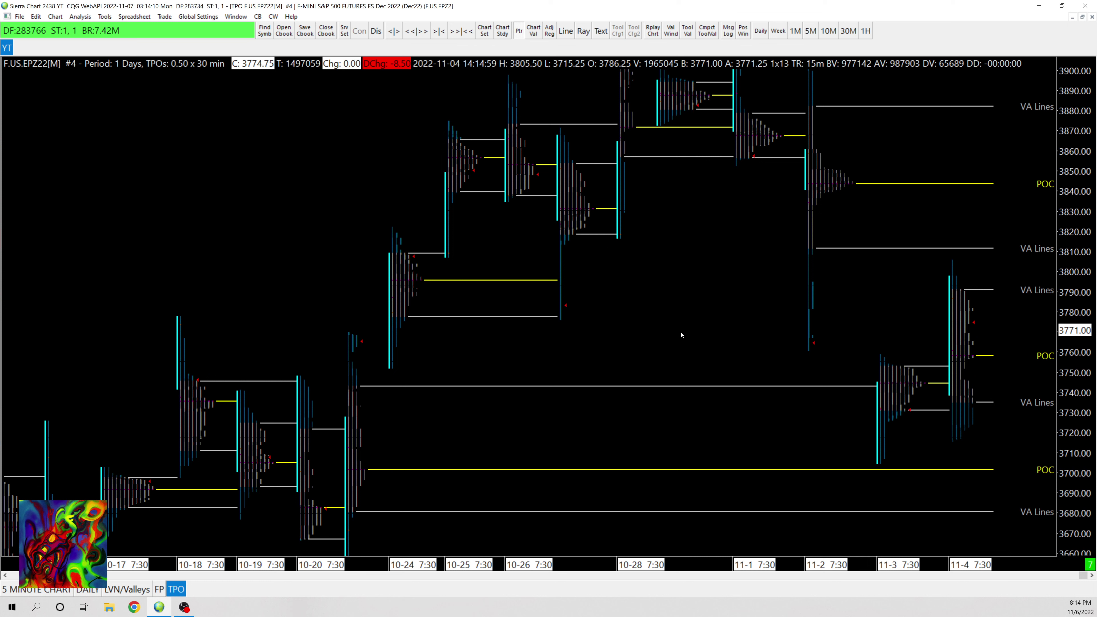
right_click(737, 312)
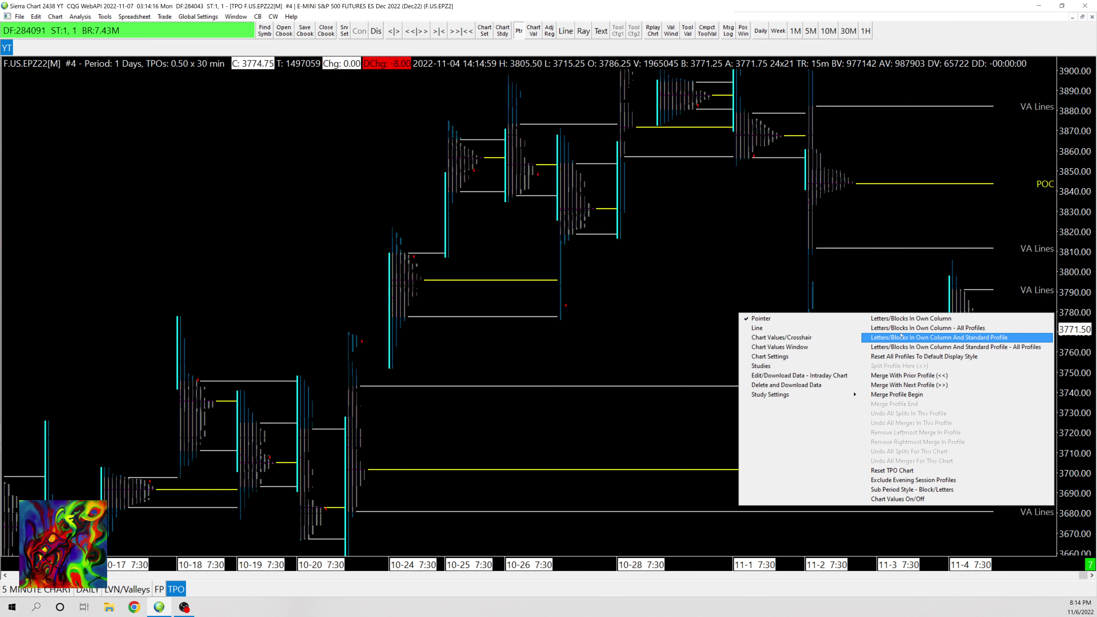
left_click(915, 329)
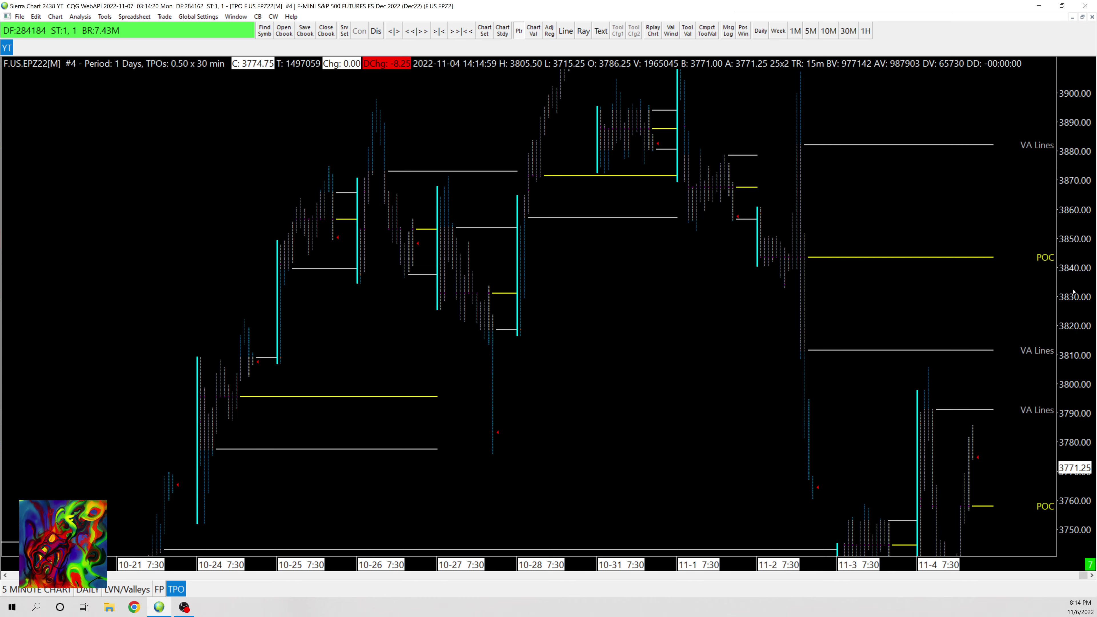
left_click_drag(1063, 204, 1059, 233)
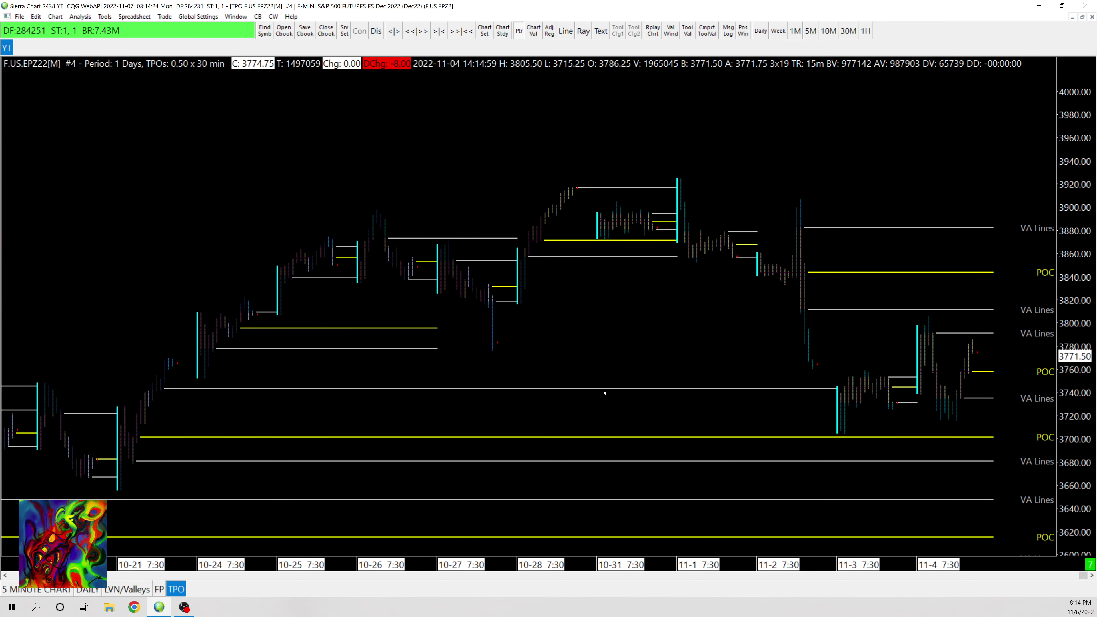
right_click(726, 327)
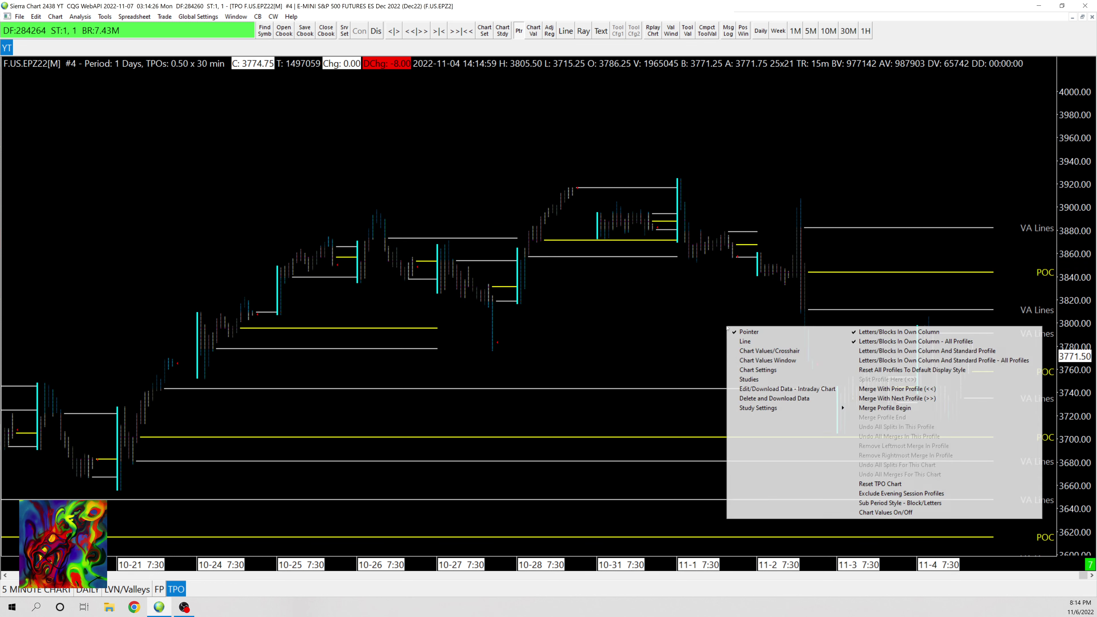
left_click(884, 345)
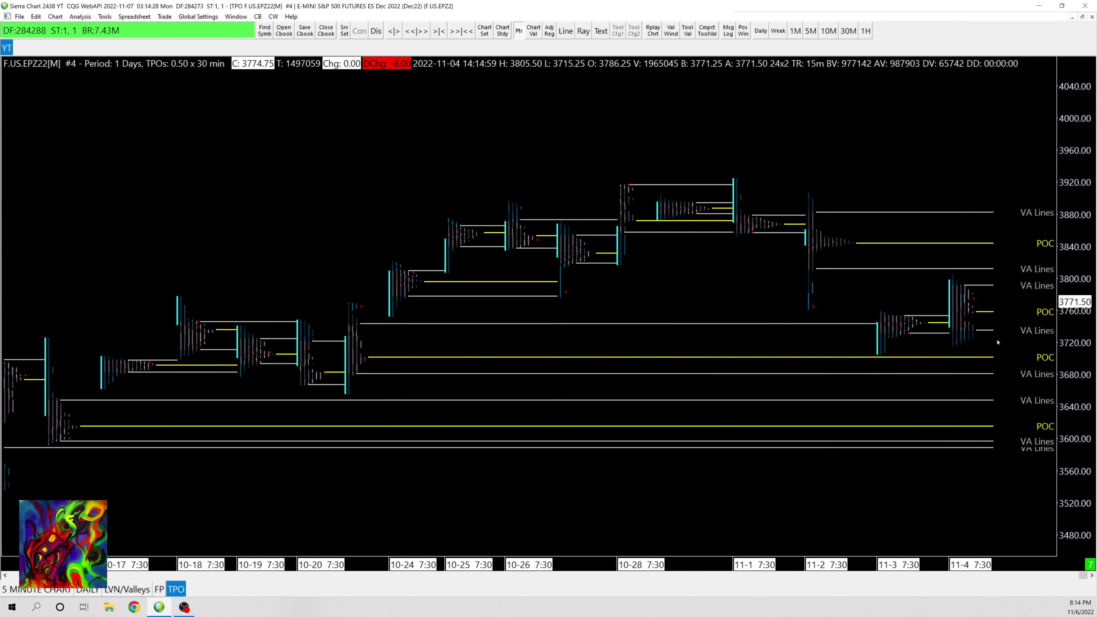
left_click_drag(1070, 279, 892, 325)
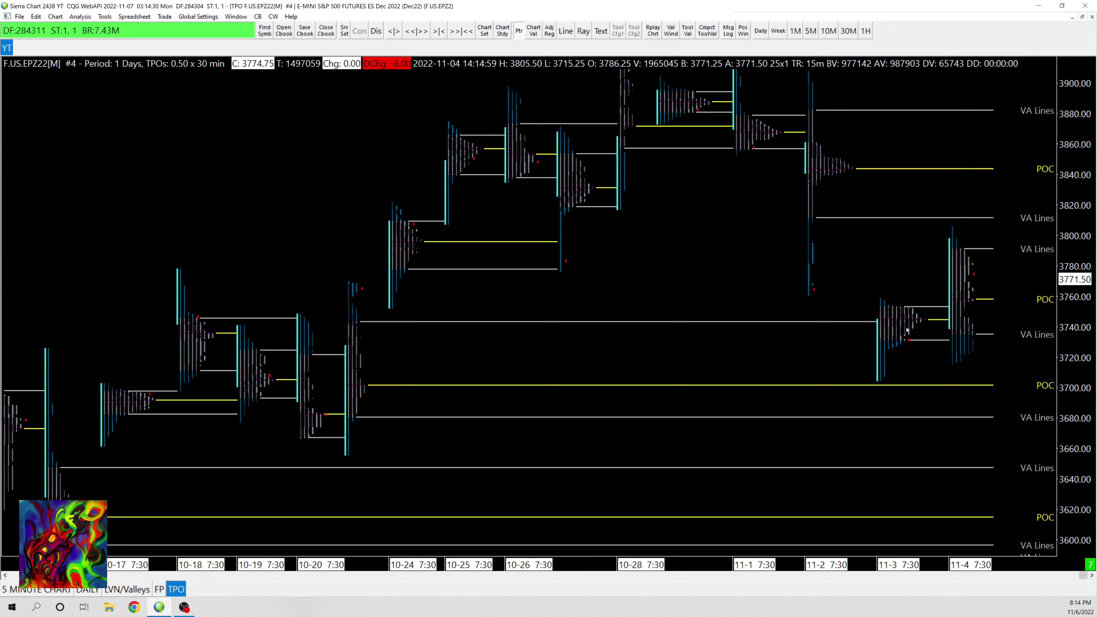
right_click(892, 325)
left_click(926, 329)
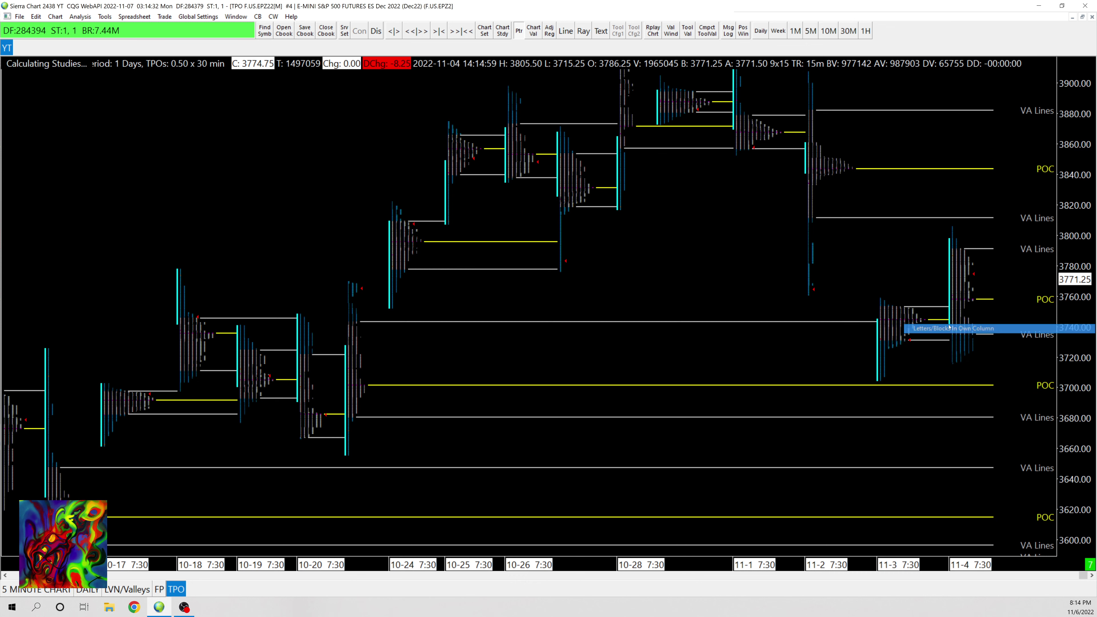
right_click(780, 316)
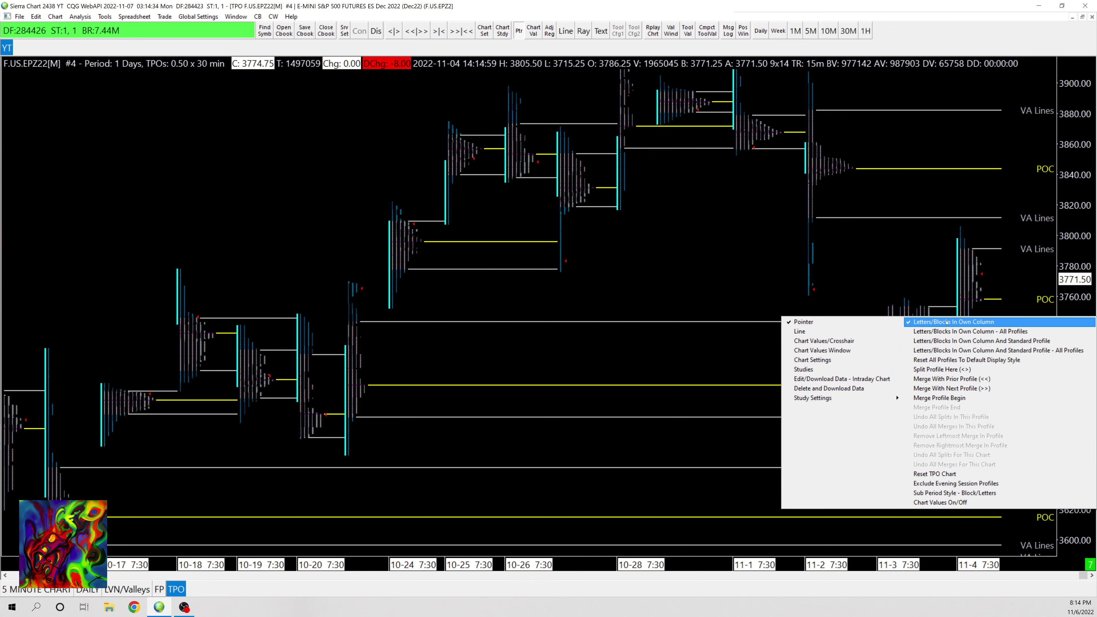
left_click(950, 321)
right_click(780, 299)
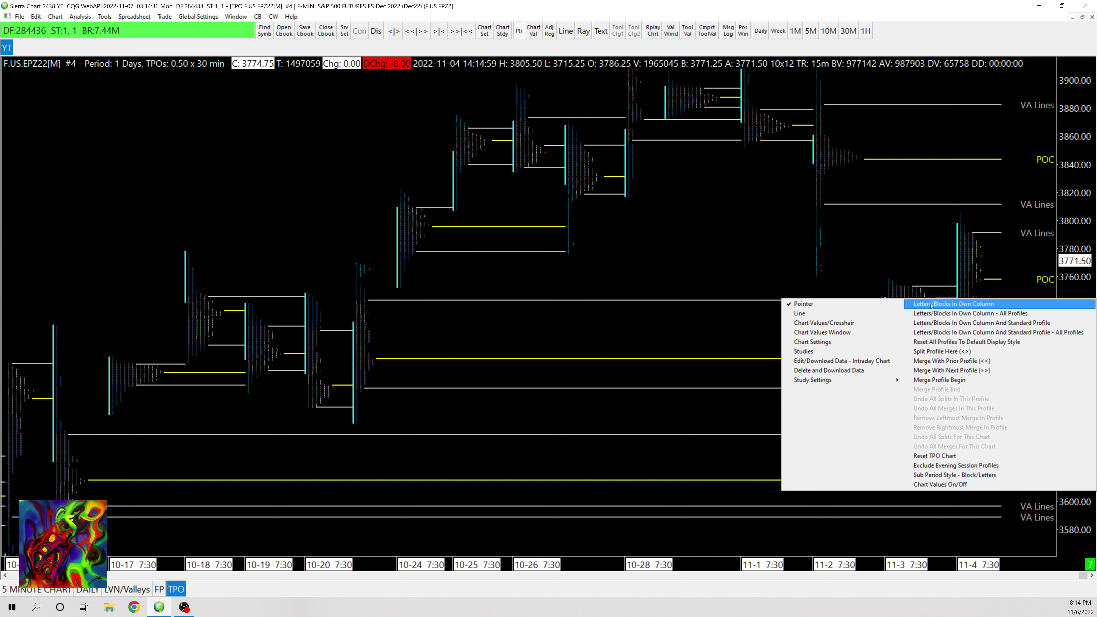
left_click(922, 304)
right_click(781, 302)
left_click(924, 306)
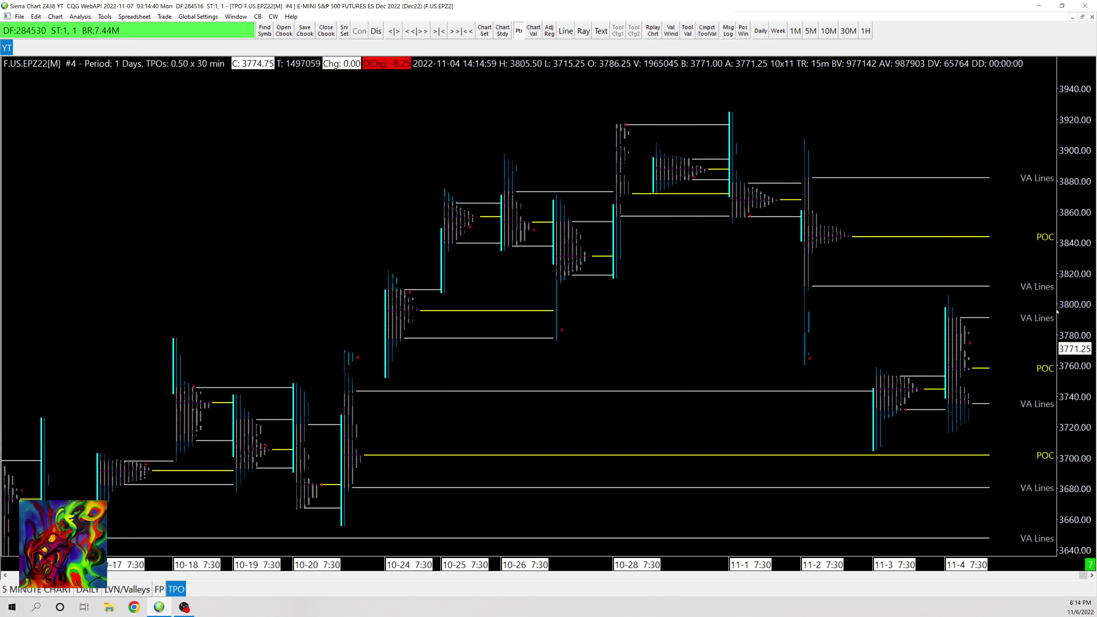
Step: Merge the 11-4 profile into 11-3, merge 10-25 with 10-26, then undo that merge
right_click(902, 387)
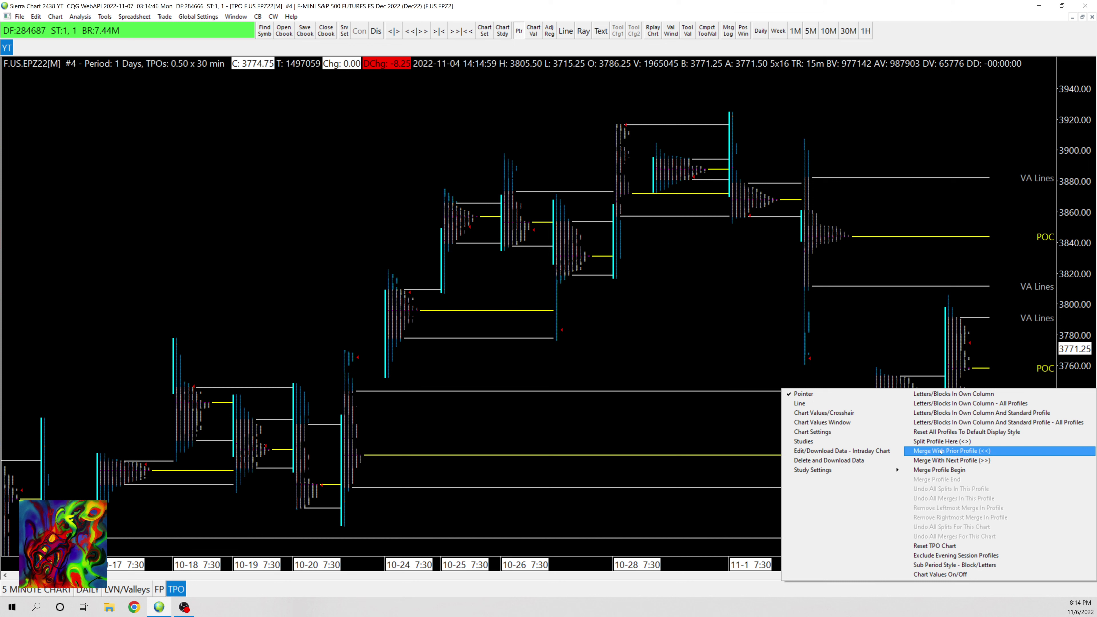
left_click(949, 461)
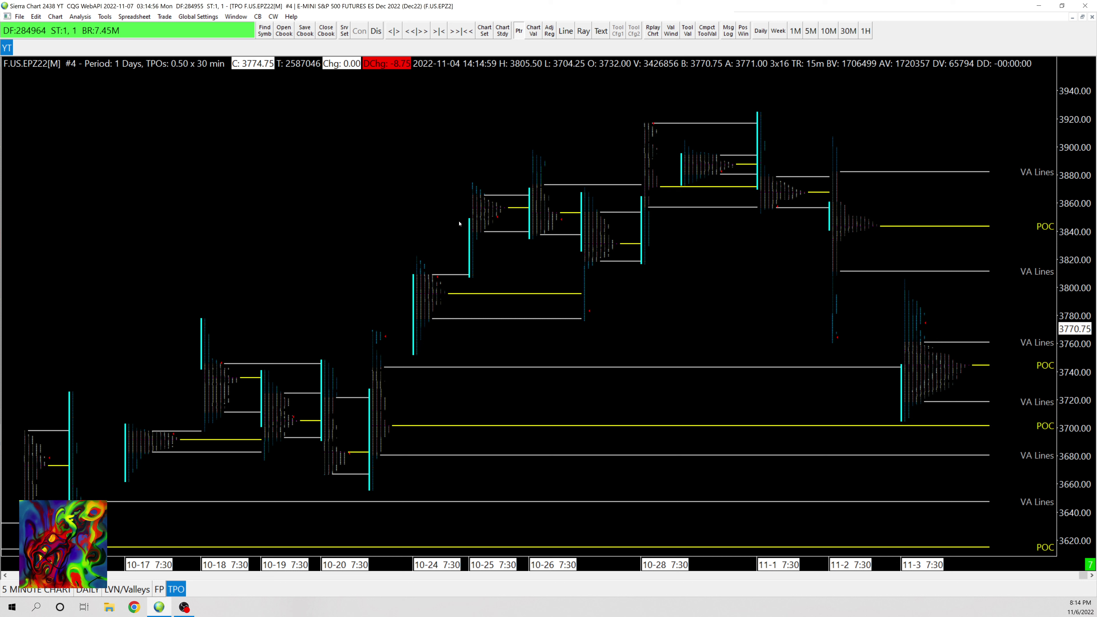
right_click(493, 210)
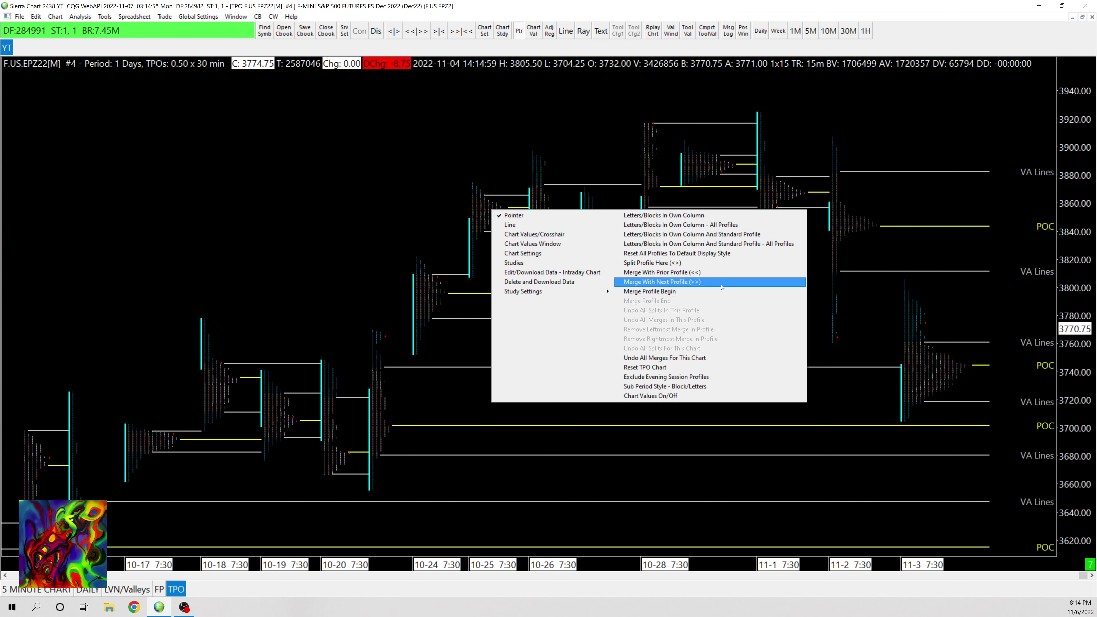
left_click(713, 290)
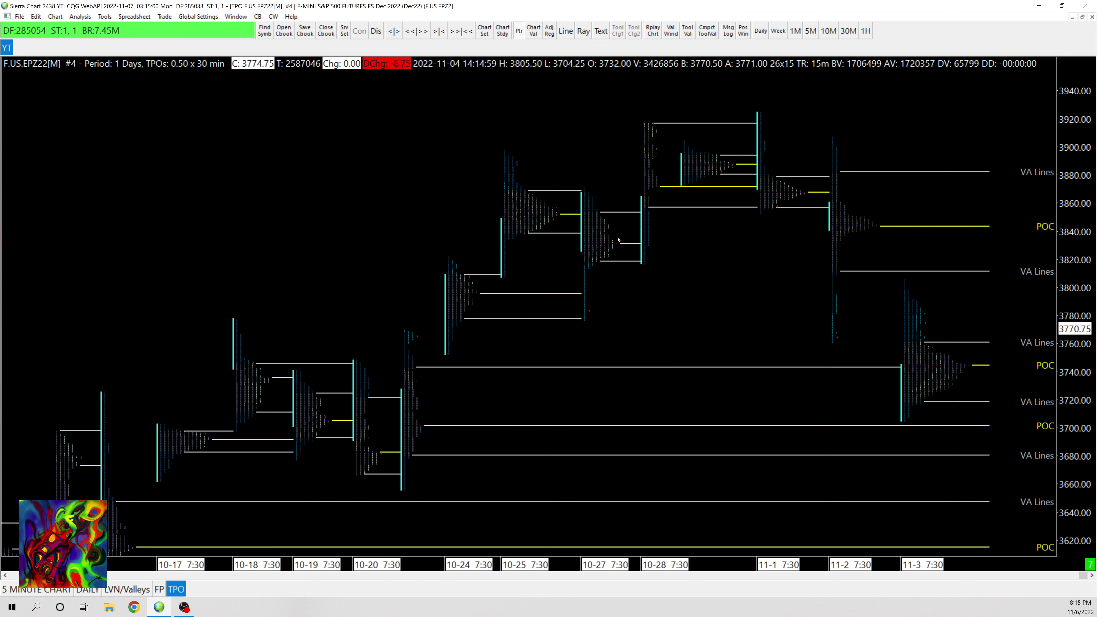
right_click(535, 201)
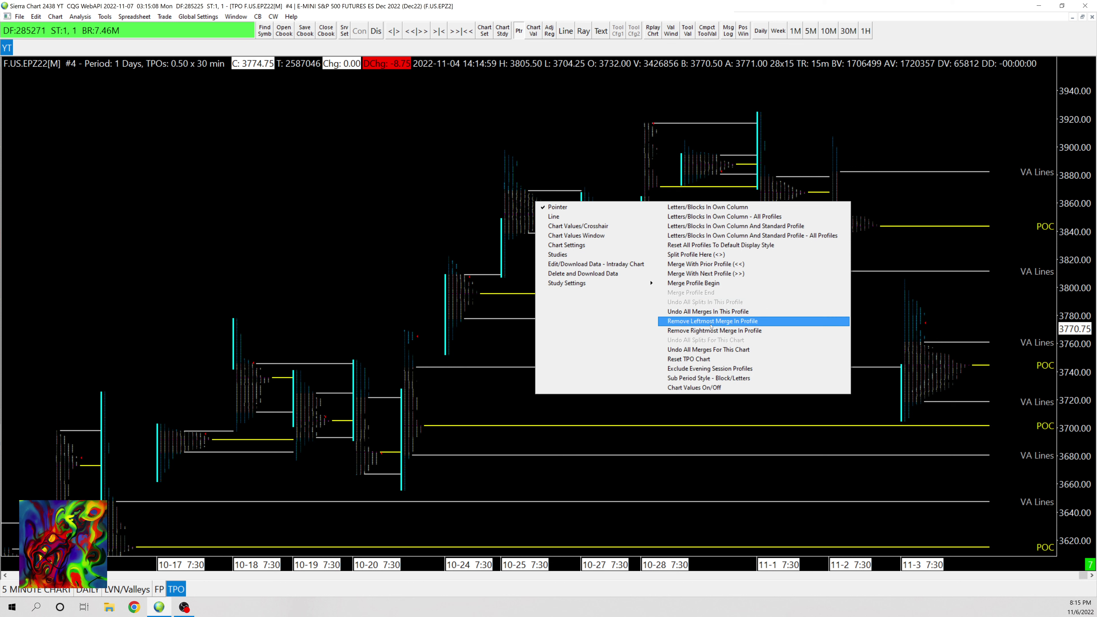
left_click(720, 311)
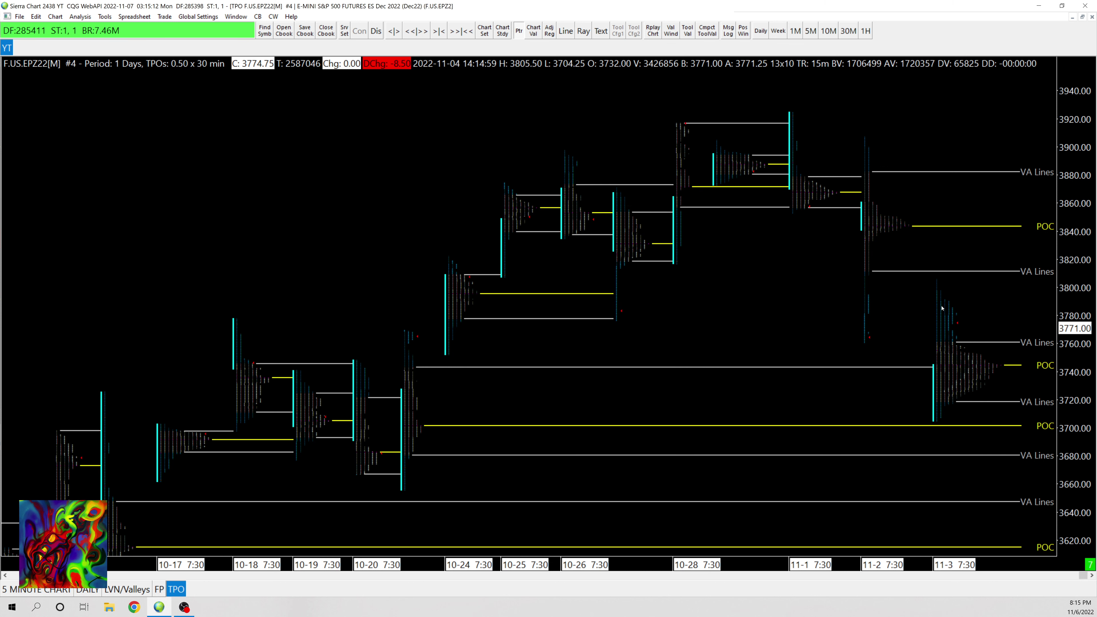